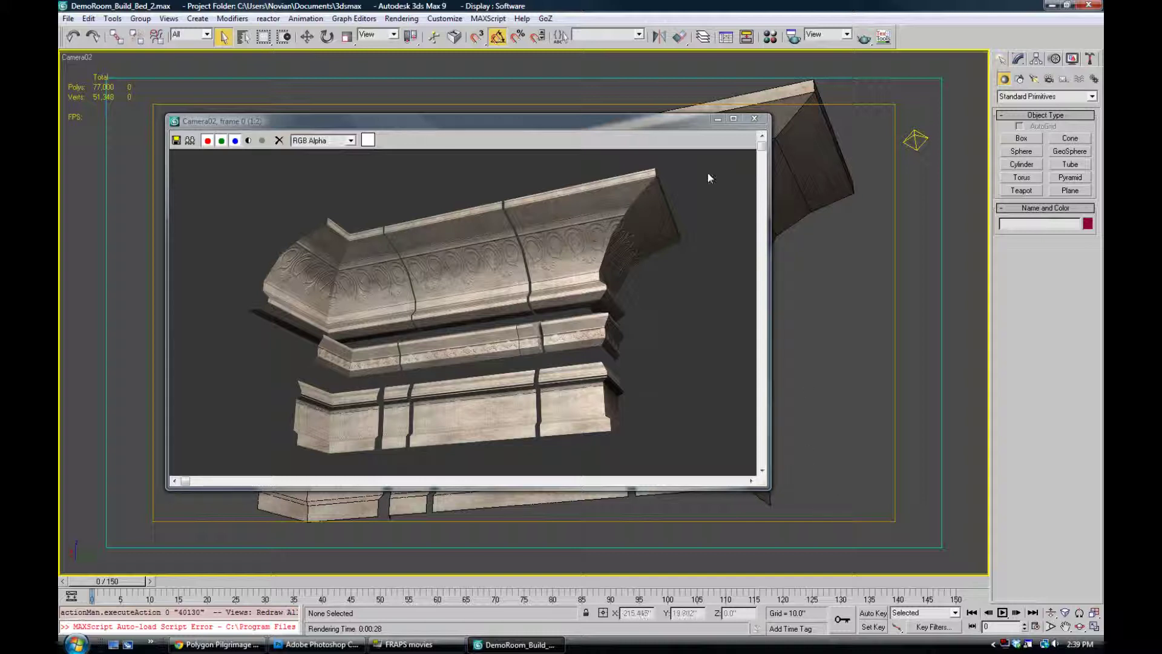
# Step: Reposition the Rendered Frame Window and zoom in and out to inspect the molding trim
pyautogui.moveTo(651, 121)
pyautogui.mouseDown()
pyautogui.moveTo(667, 118)
pyautogui.moveTo(647, 114)
pyautogui.mouseUp()
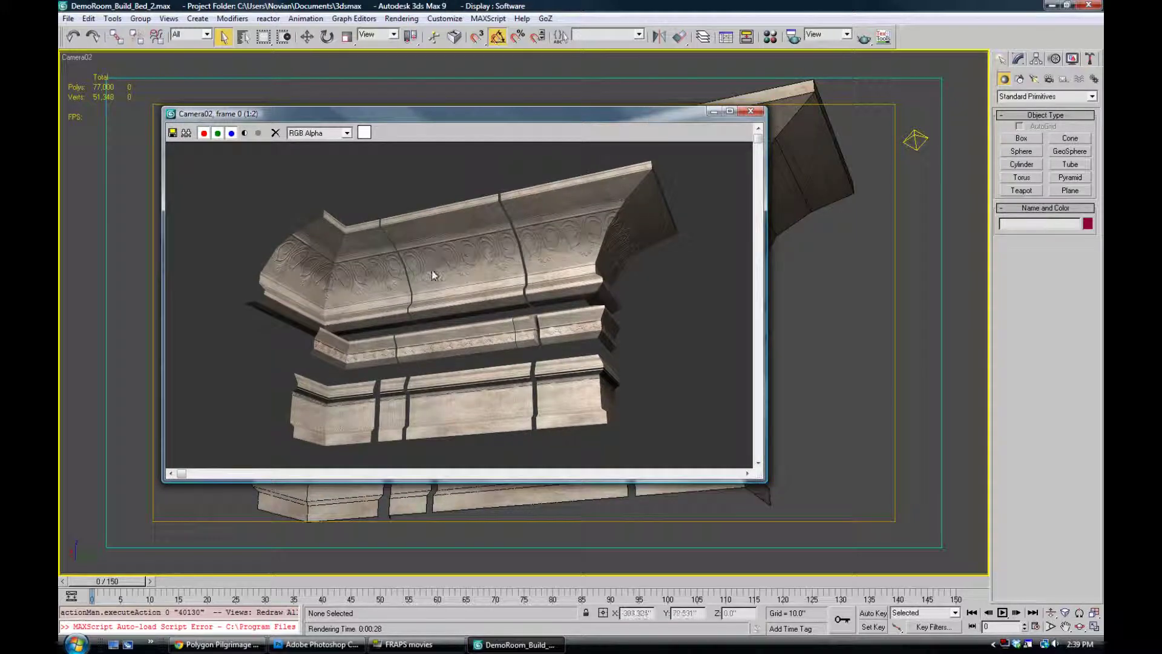
pyautogui.scroll(1, 492, 223)
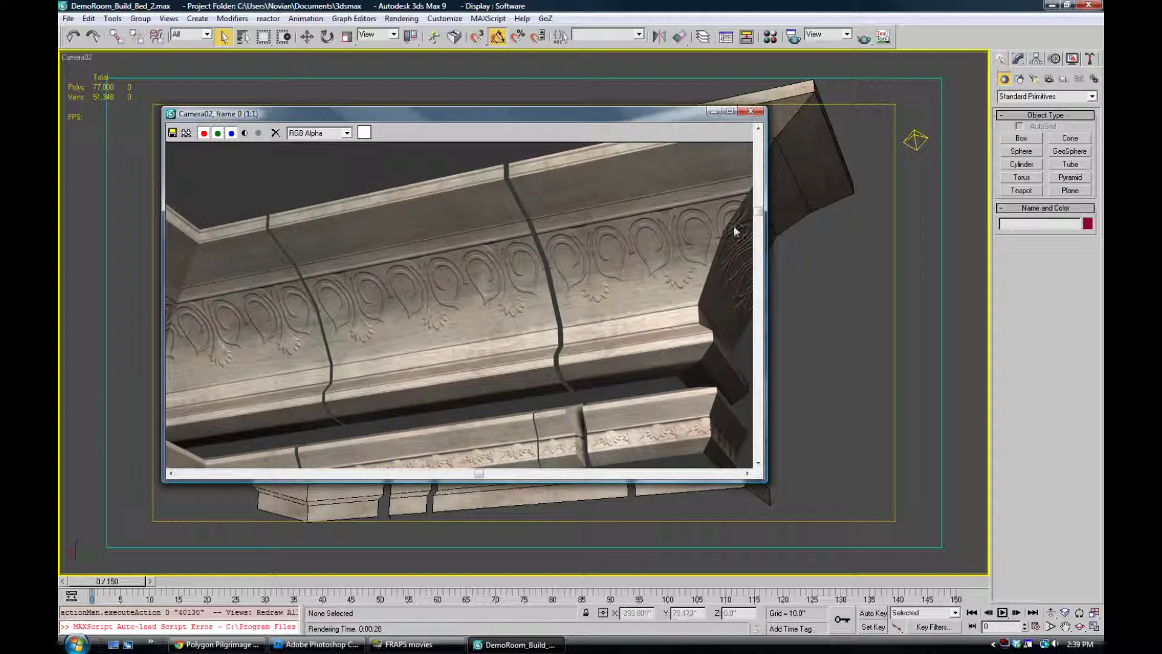
pyautogui.moveTo(758, 212); pyautogui.dragTo(758, 246)
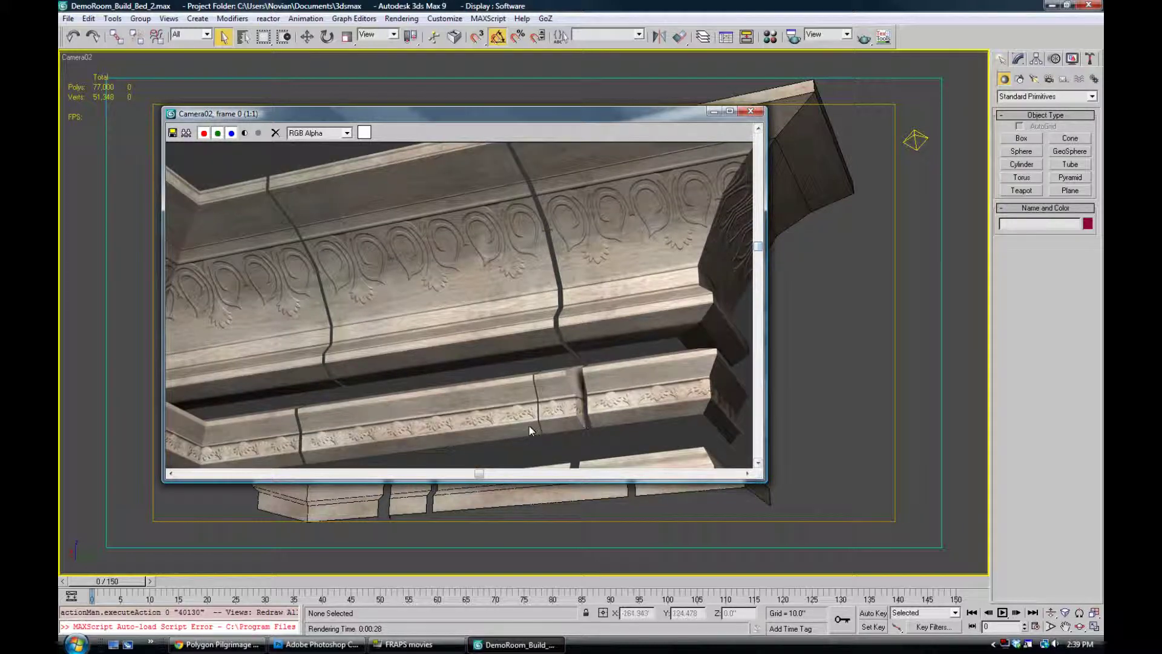
pyautogui.scroll(-1, 513, 285)
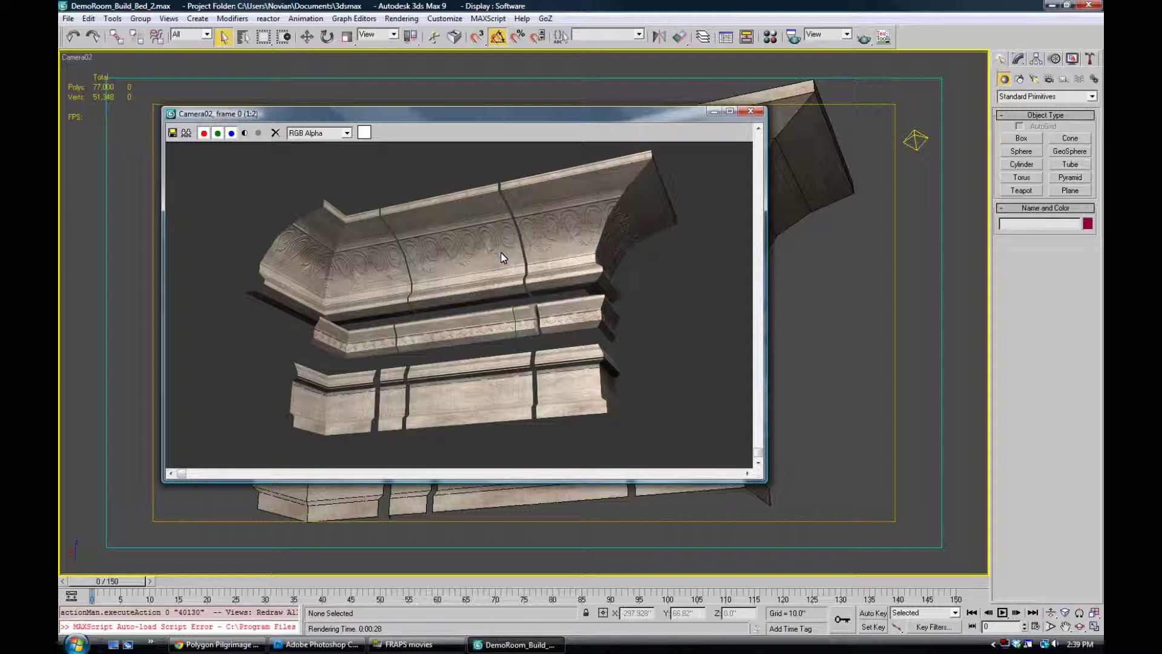
pyautogui.scroll(1, 502, 248)
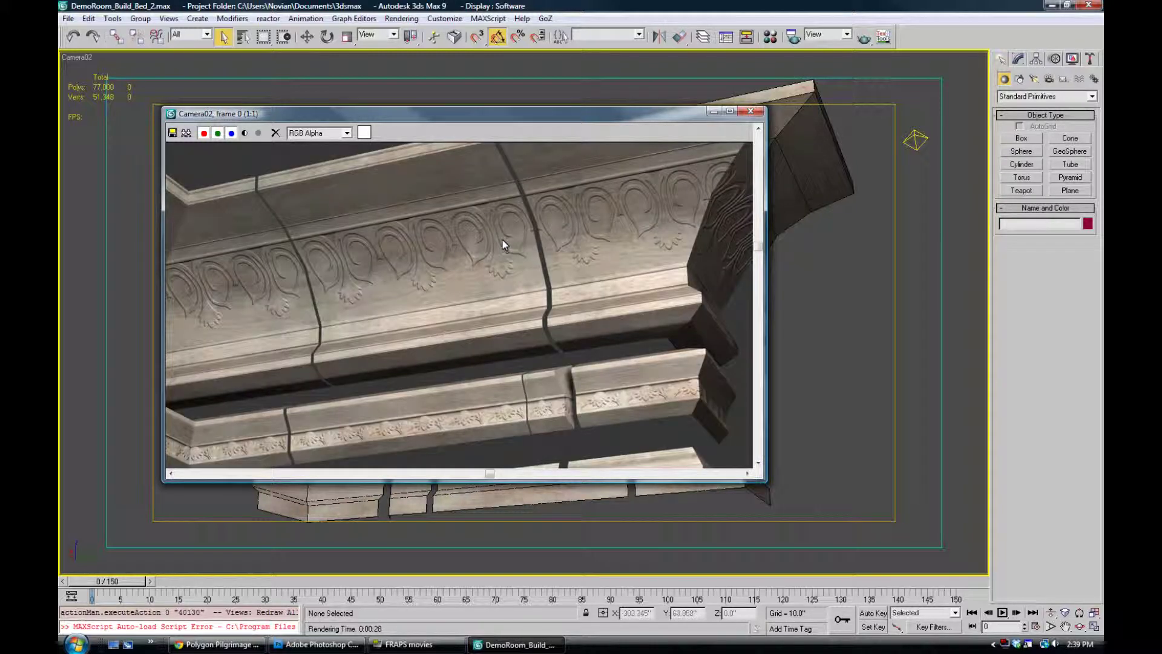
pyautogui.scroll(-1, 520, 242)
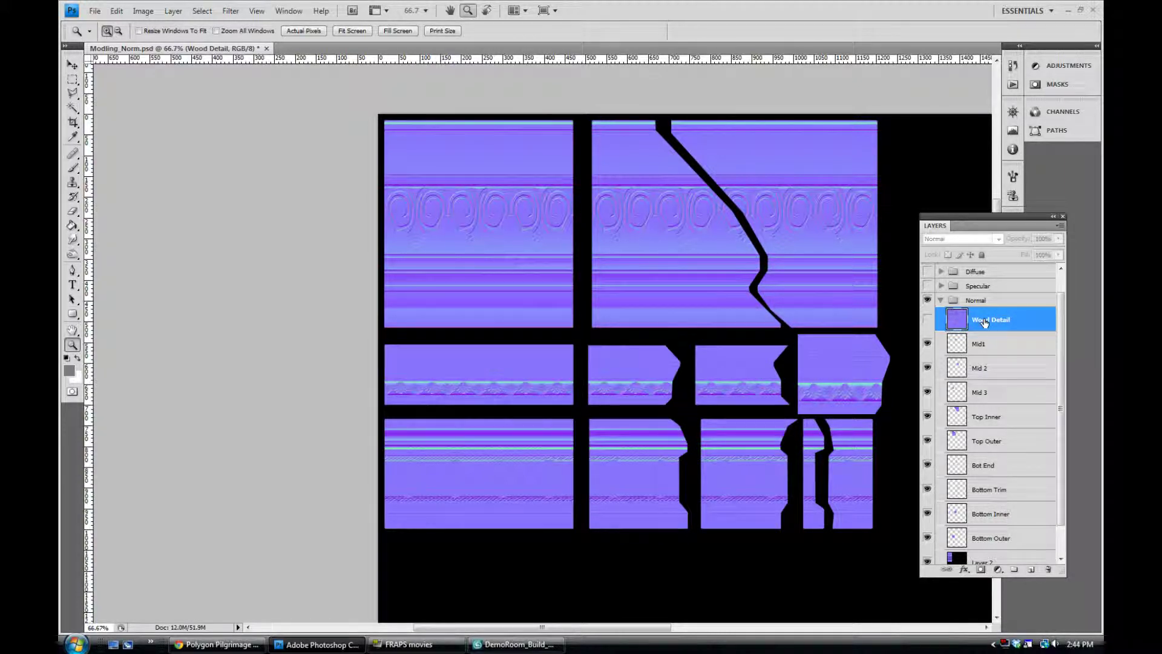
# Step: Show the Wood Detail layer and try Overlay blending at about 24% opacity
pyautogui.click(927, 319)
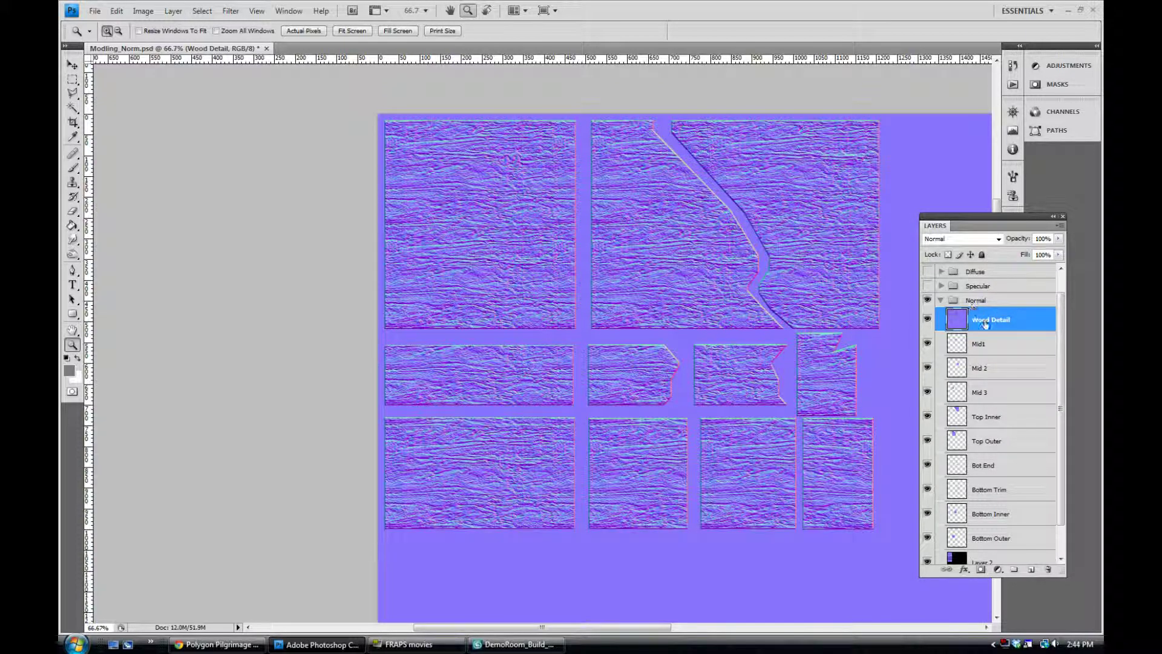
pyautogui.click(998, 239)
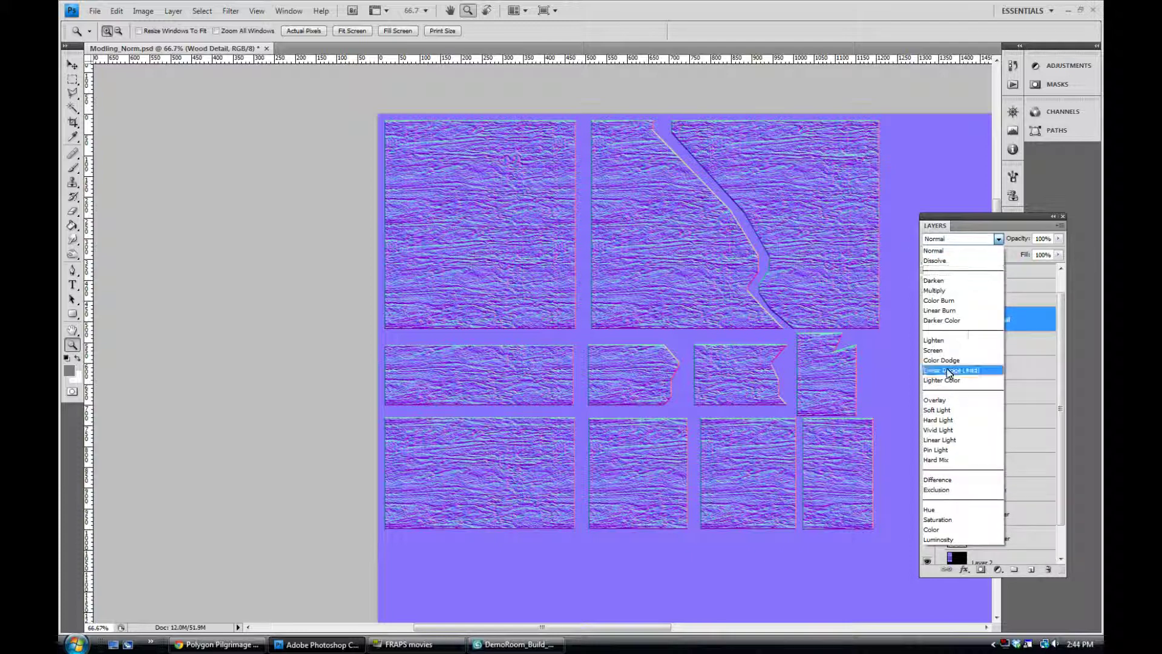
pyautogui.click(945, 400)
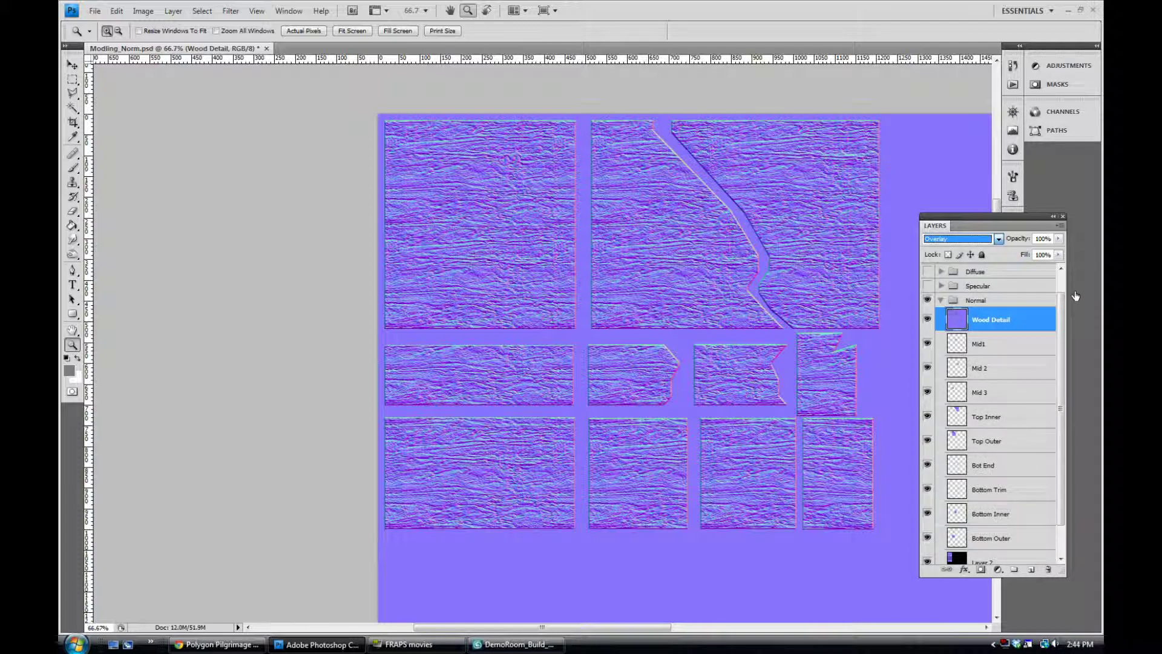
pyautogui.click(1058, 238)
pyautogui.moveTo(1060, 251); pyautogui.dragTo(1011, 252)
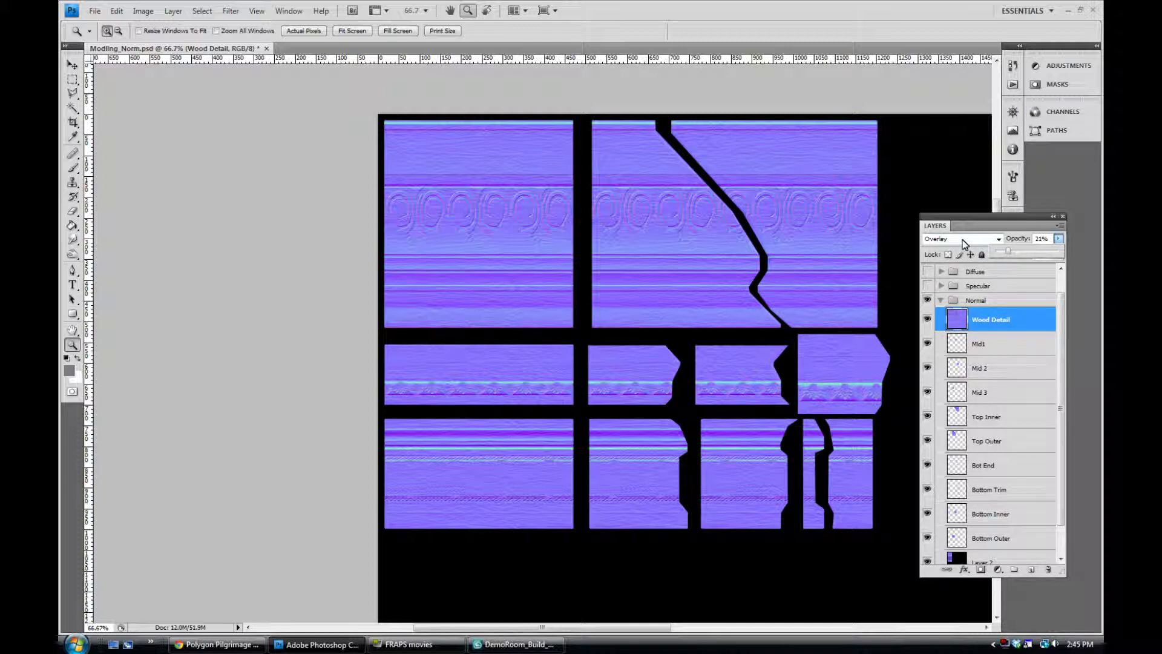
# Step: Return Wood Detail to Normal blending at 100% opacity and reselect the layer
pyautogui.click(999, 240)
pyautogui.click(934, 250)
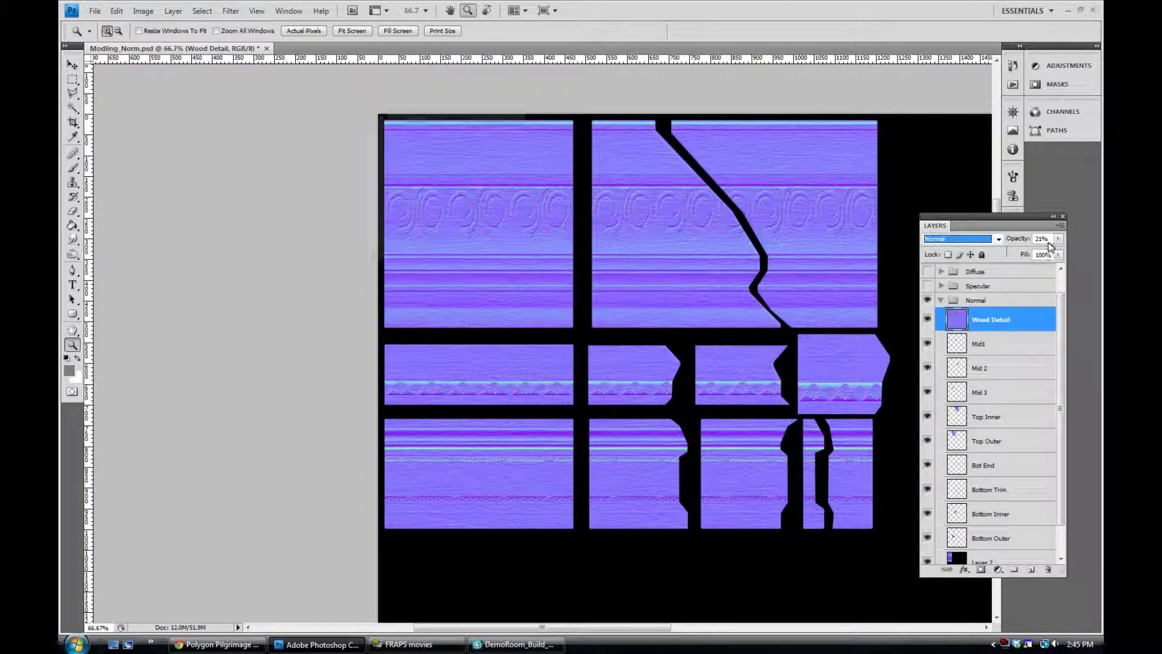
pyautogui.moveTo(1012, 252); pyautogui.dragTo(1067, 255)
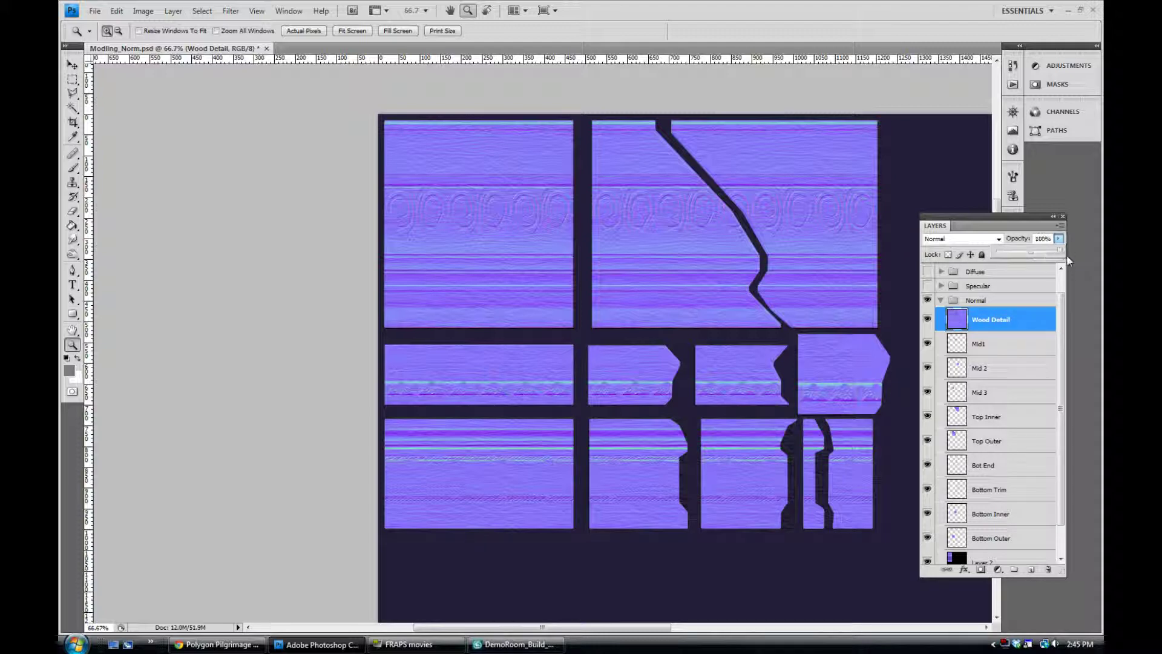
pyautogui.click(981, 345)
pyautogui.click(983, 322)
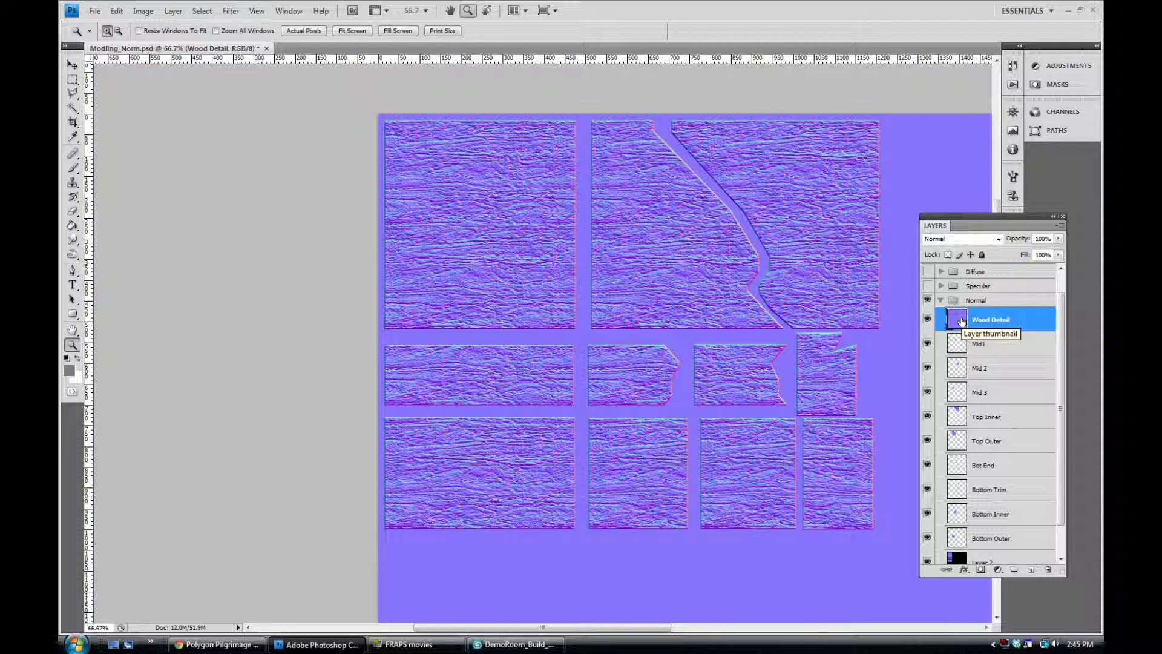
# Step: Create a new group at the top of the Normal group and name it 'Extra Detail'
pyautogui.click(977, 300)
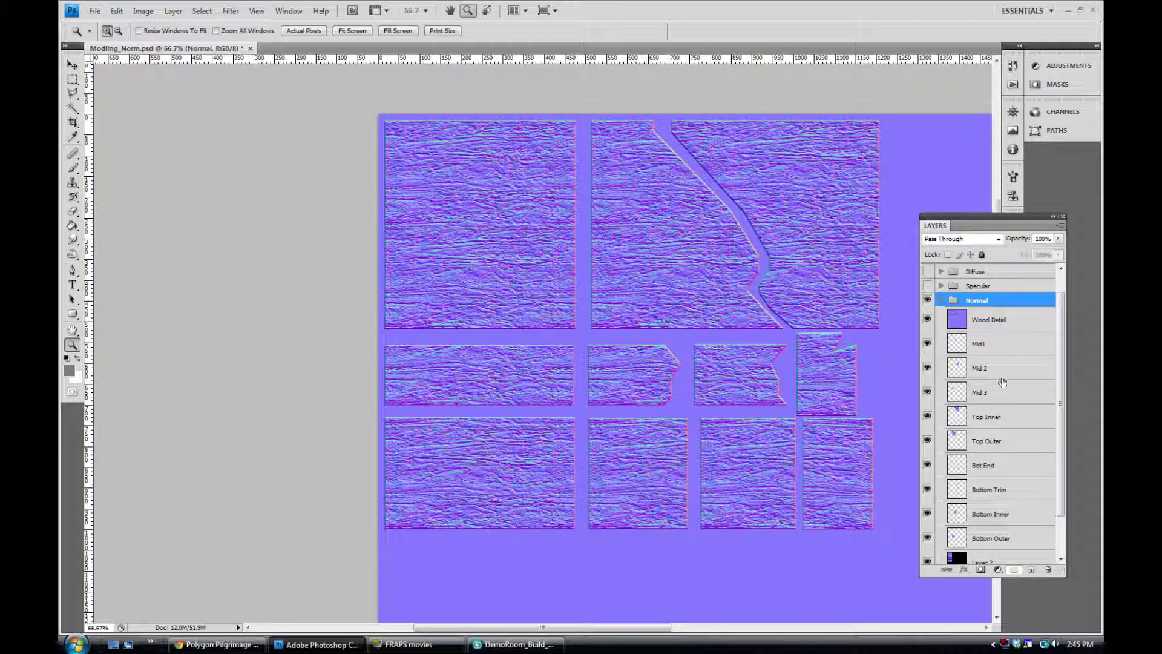
pyautogui.click(1014, 570)
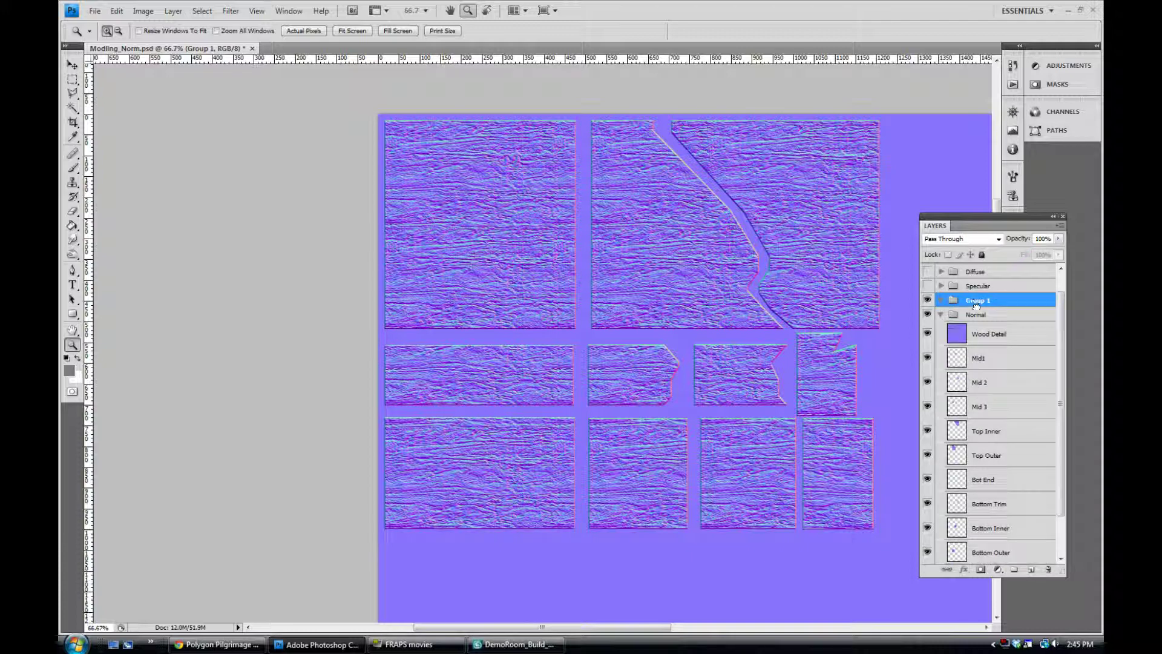
pyautogui.moveTo(976, 307); pyautogui.dragTo(984, 316)
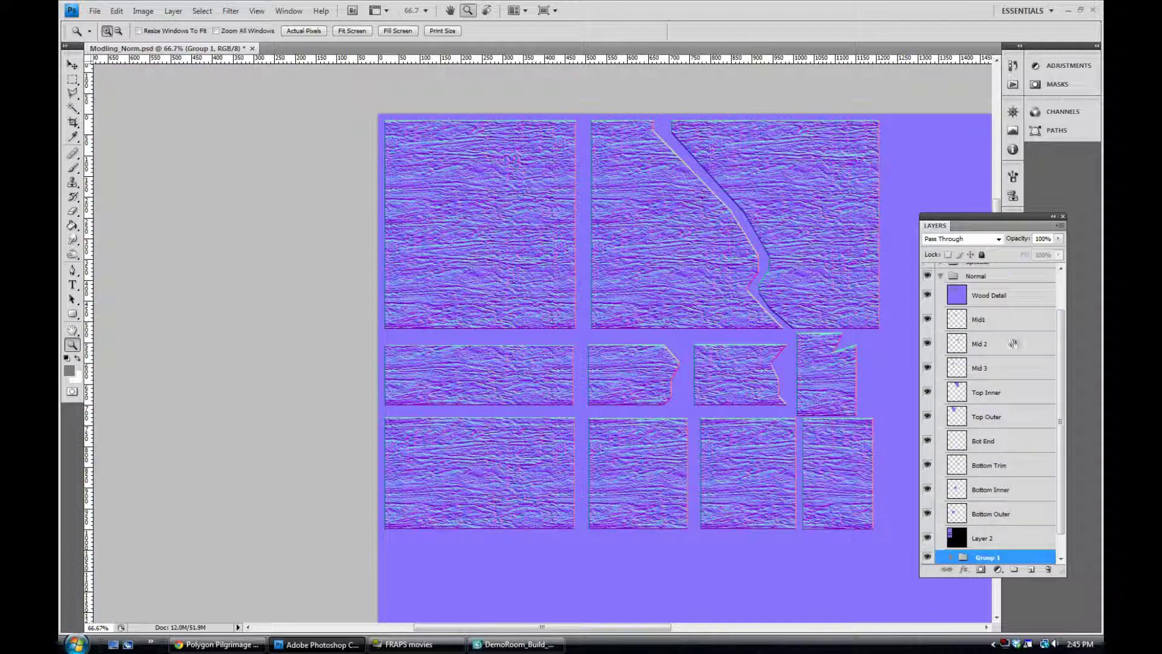
pyautogui.moveTo(990, 466); pyautogui.dragTo(989, 293)
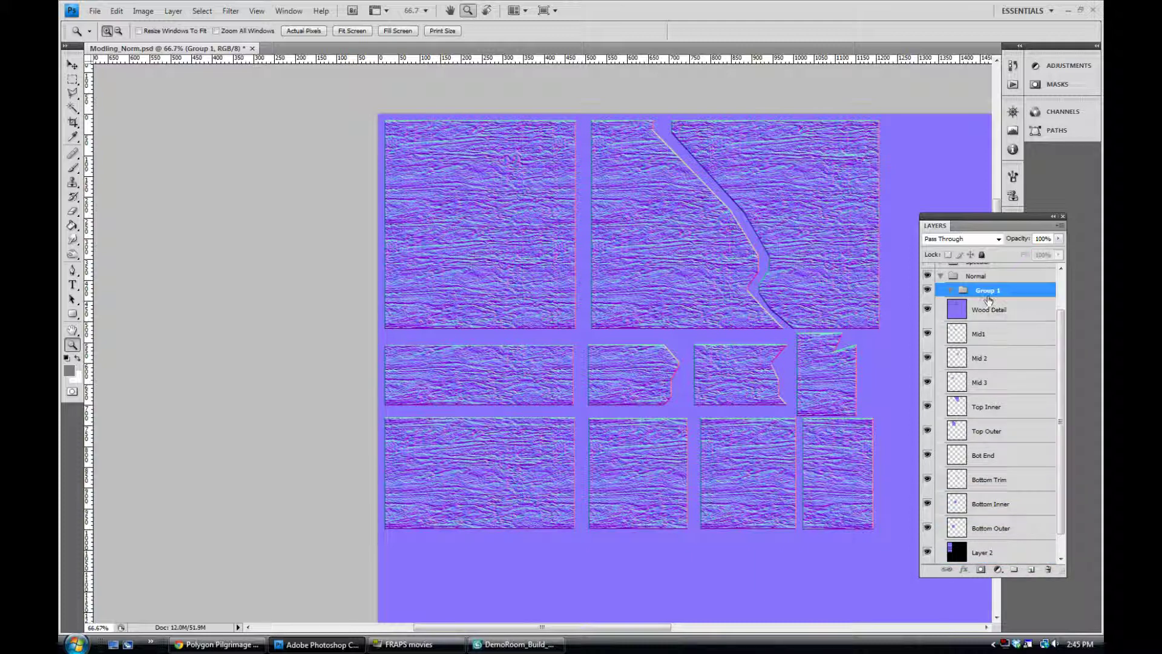
pyautogui.doubleClick(986, 291)
pyautogui.write('Extra Detail')
pyautogui.press('Return')
# Step: Move Wood Detail into Extra Detail and duplicate it as Wood Detail copy
pyautogui.moveTo(989, 312); pyautogui.dragTo(989, 292)
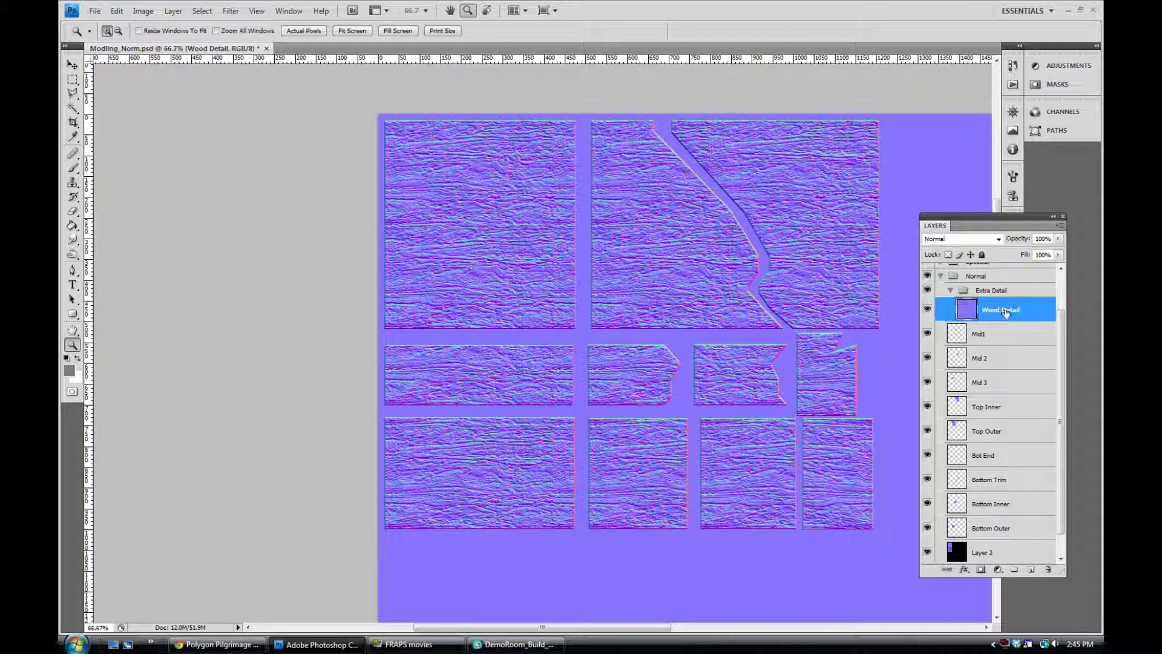
pyautogui.moveTo(1028, 481); pyautogui.dragTo(1032, 569)
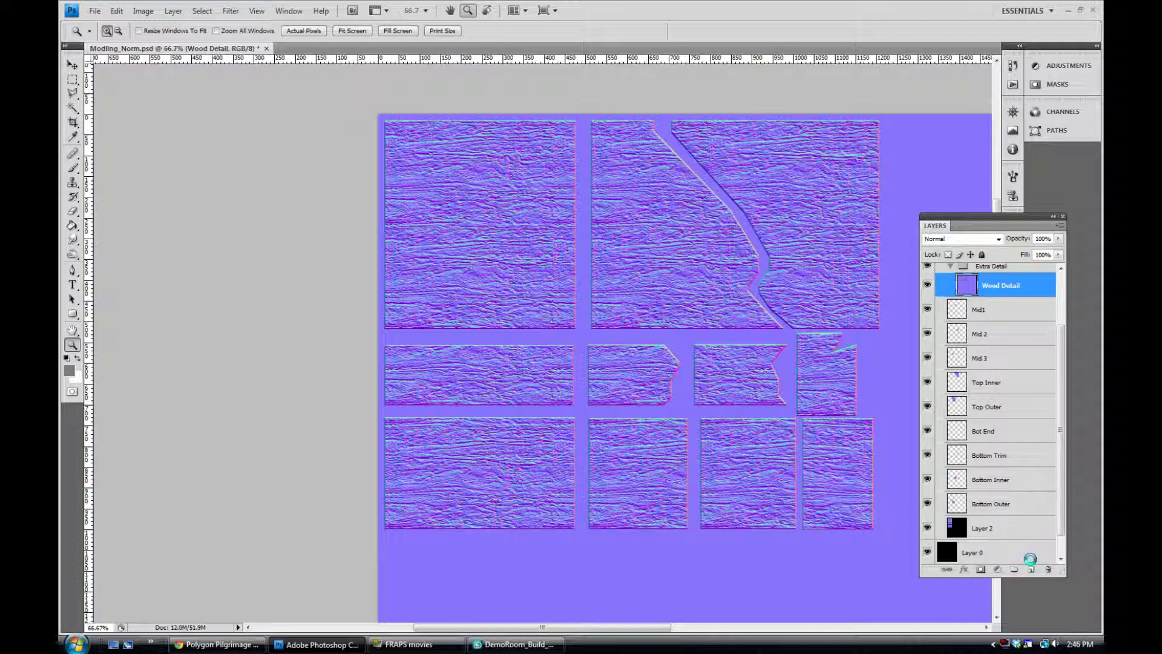
pyautogui.scroll(1, 1064, 324)
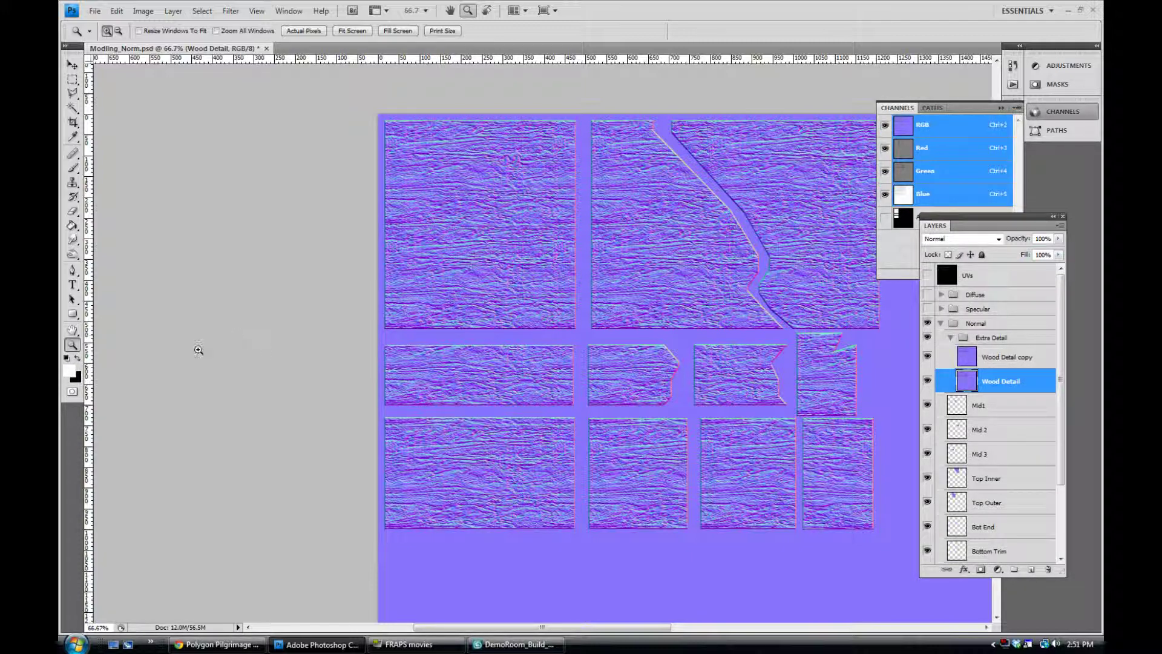
# Step: Set the background colour to mid grey using saturation 0 and brightness 50
pyautogui.click(67, 372)
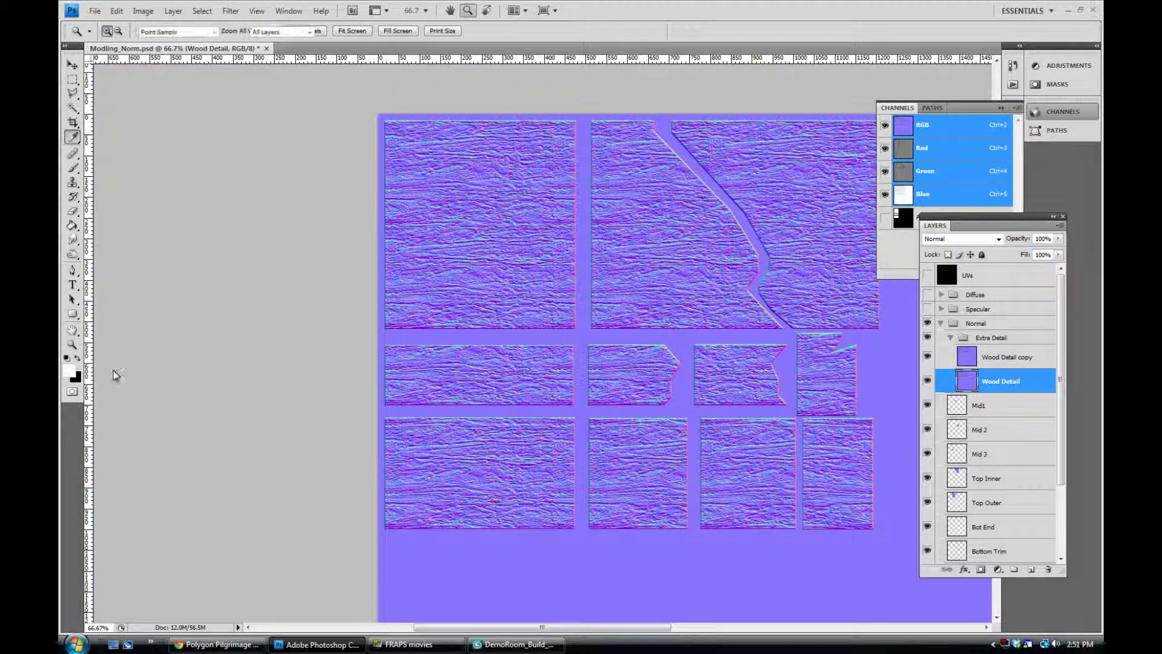
pyautogui.click(478, 321)
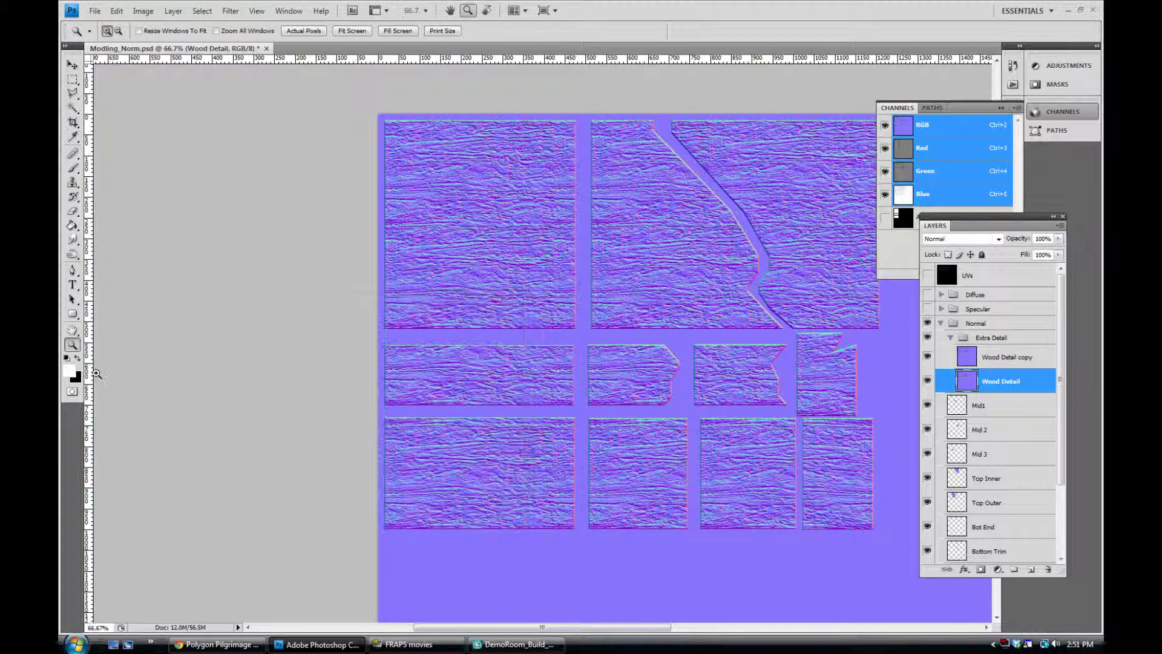
pyautogui.click(77, 377)
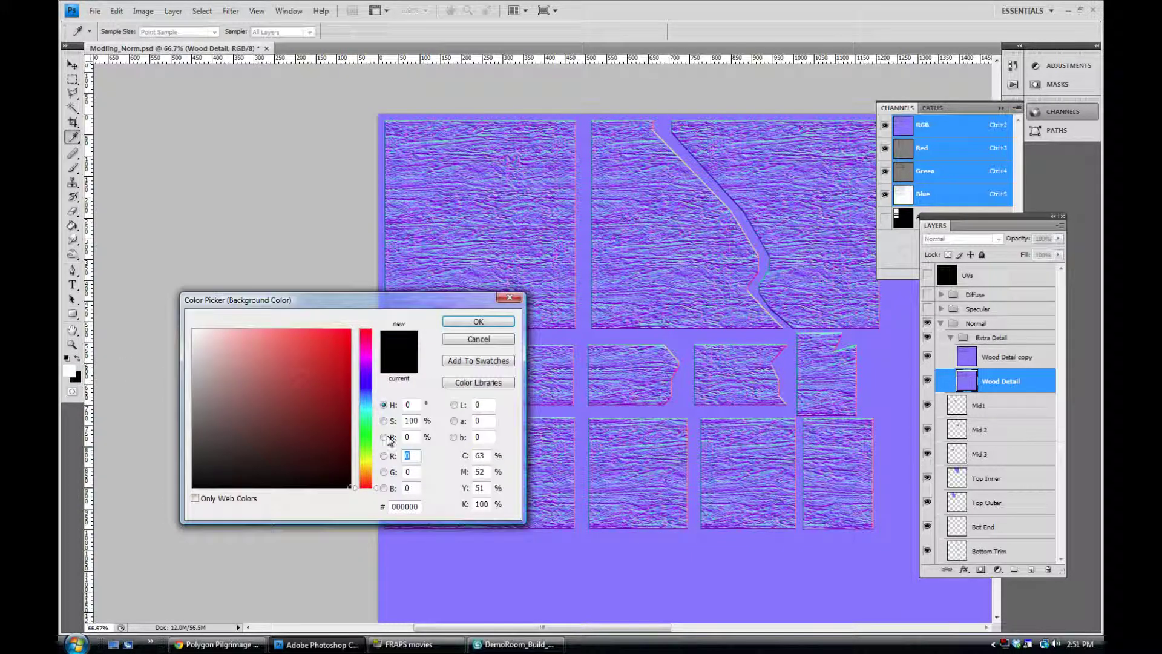
pyautogui.doubleClick(413, 420)
pyautogui.write('0')
pyautogui.press('Tab')
pyautogui.write('50')
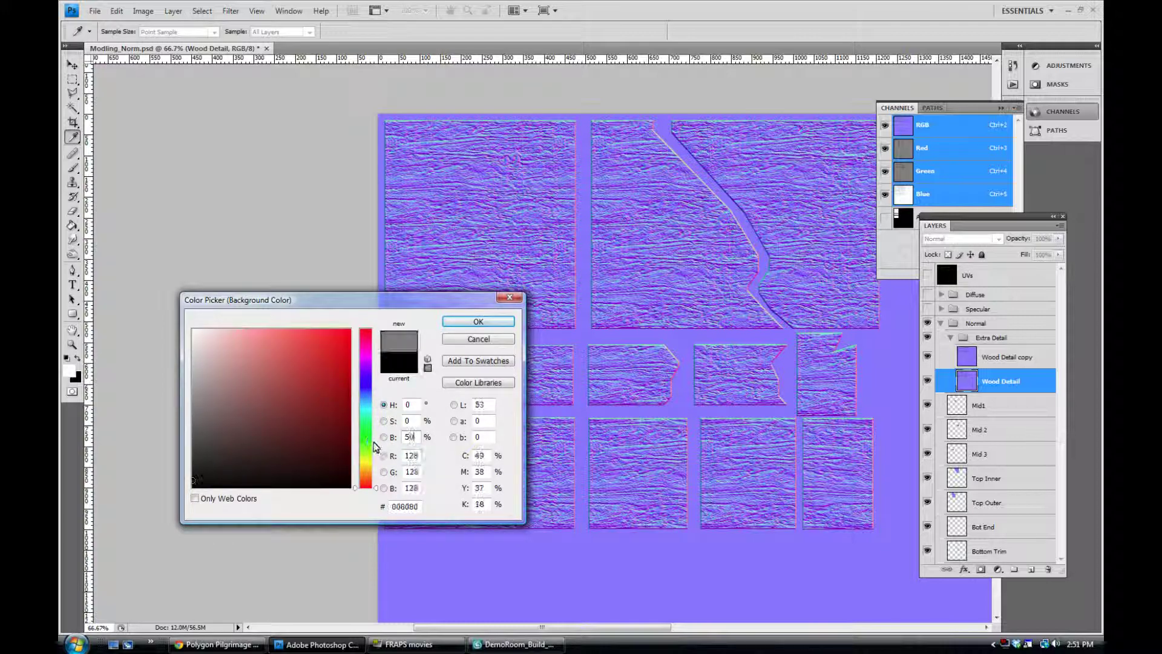
pyautogui.press('Return')
pyautogui.press('z')
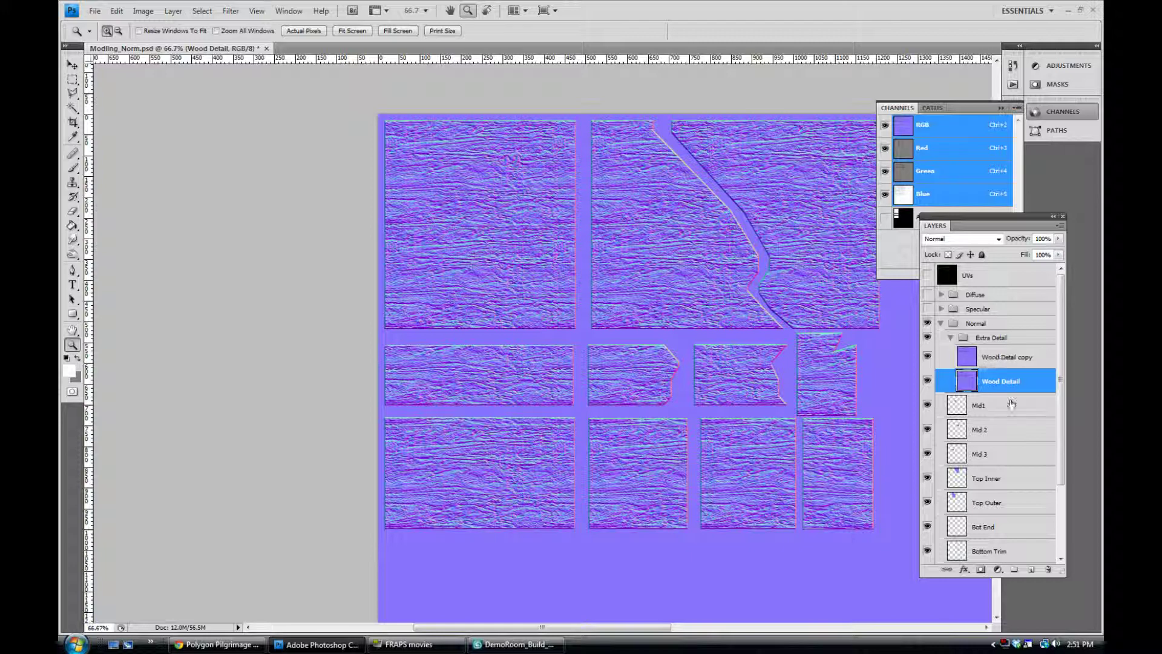
# Step: Fill Wood Detail's Red and Green channels with the foreground colour, then activate Wood Detail copy in RGB
pyautogui.click(1054, 118)
pyautogui.click(1054, 117)
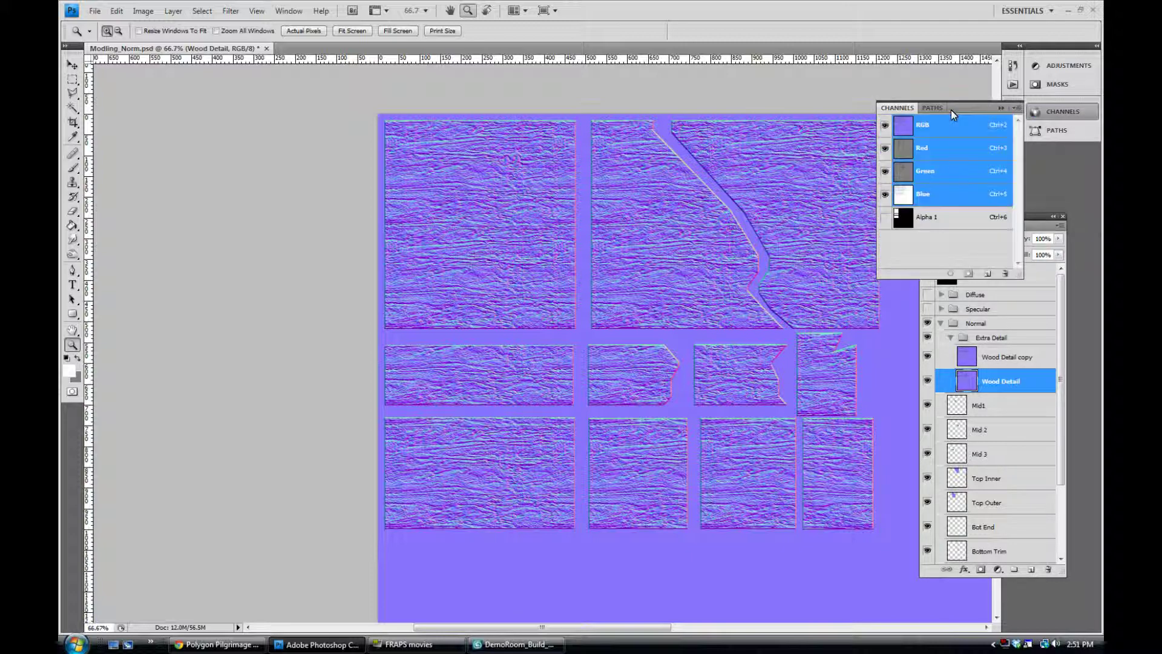
pyautogui.click(958, 150)
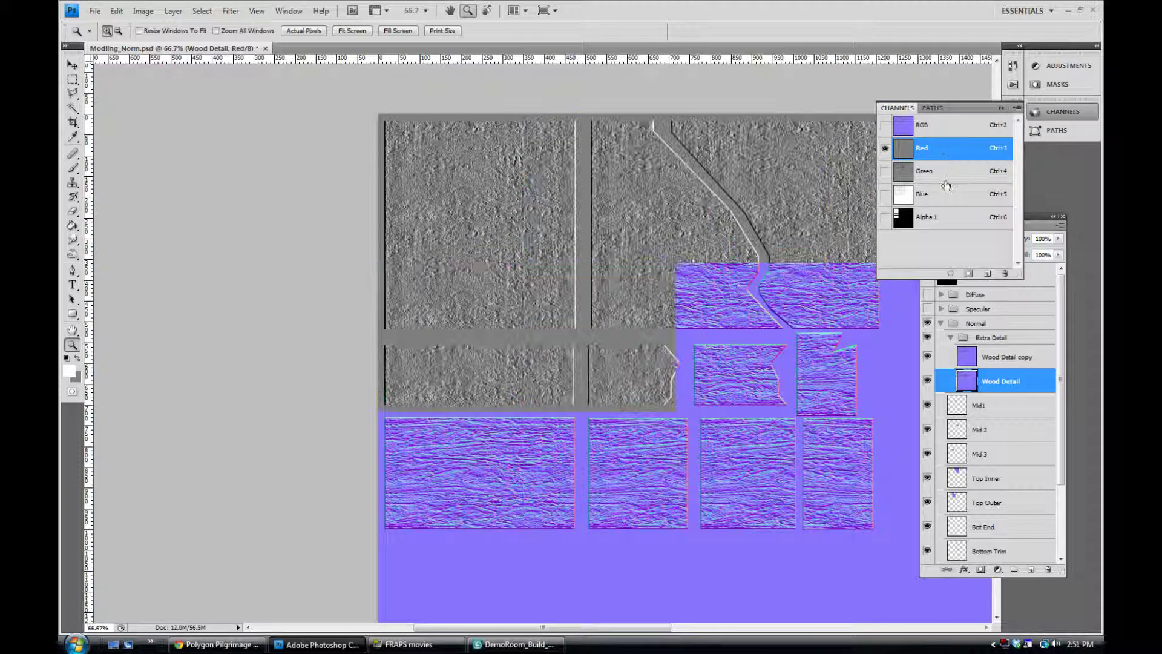
pyautogui.keyDown('shift'); pyautogui.click(944, 177); pyautogui.keyUp('shift')
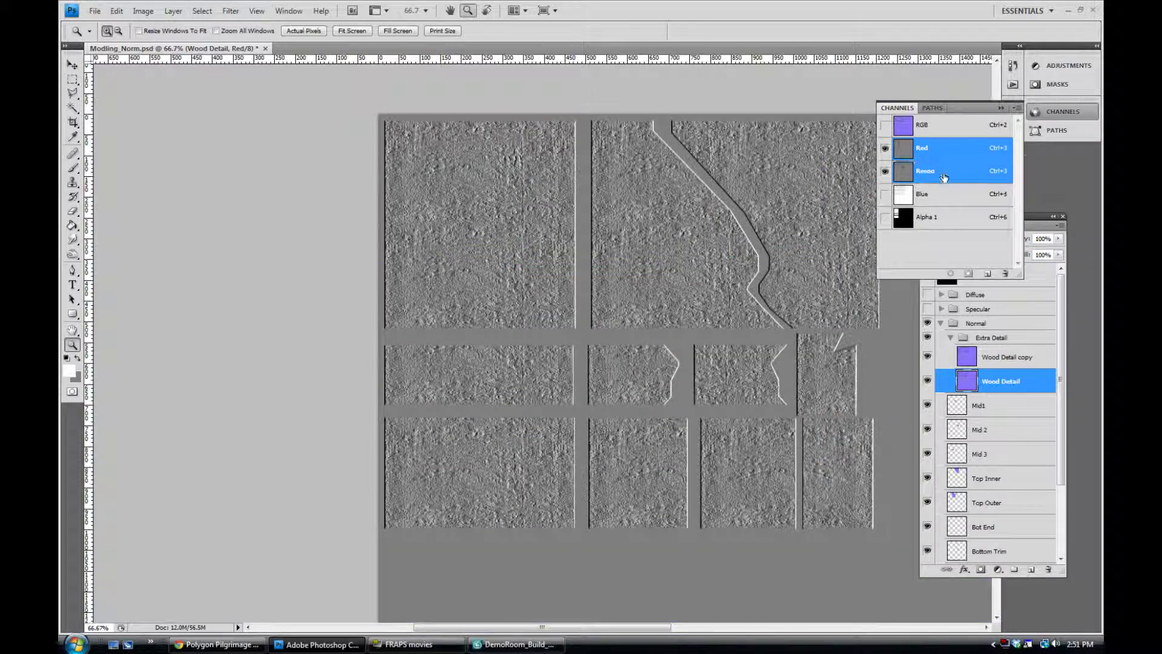
pyautogui.click(118, 17)
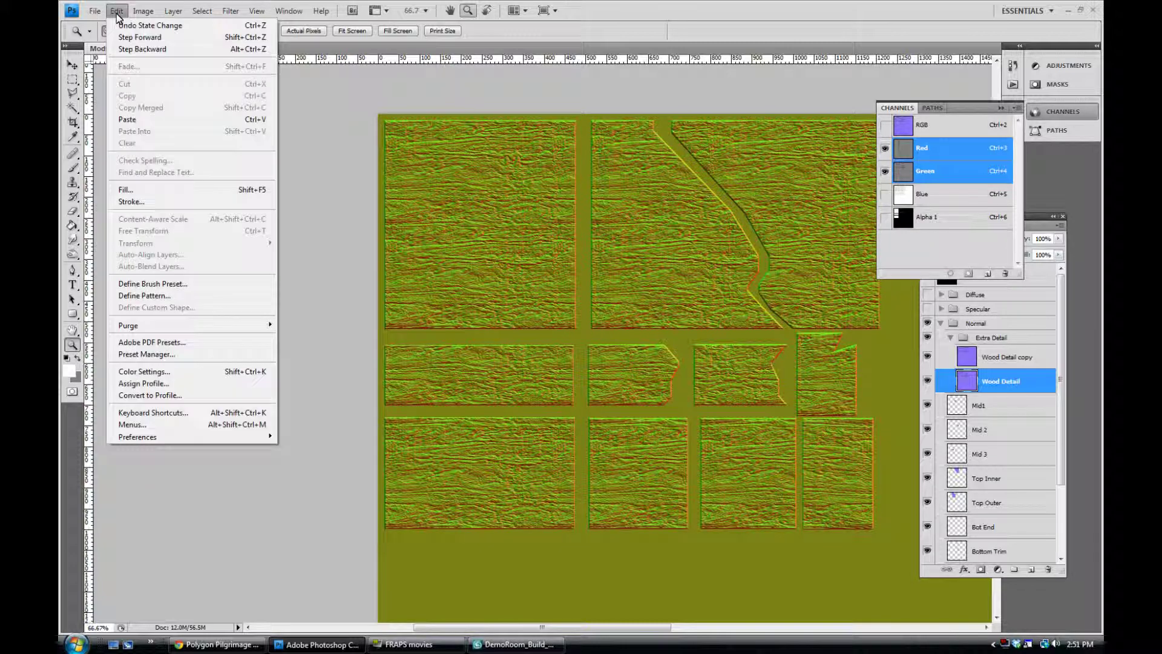
pyautogui.click(431, 208)
pyautogui.press('i')
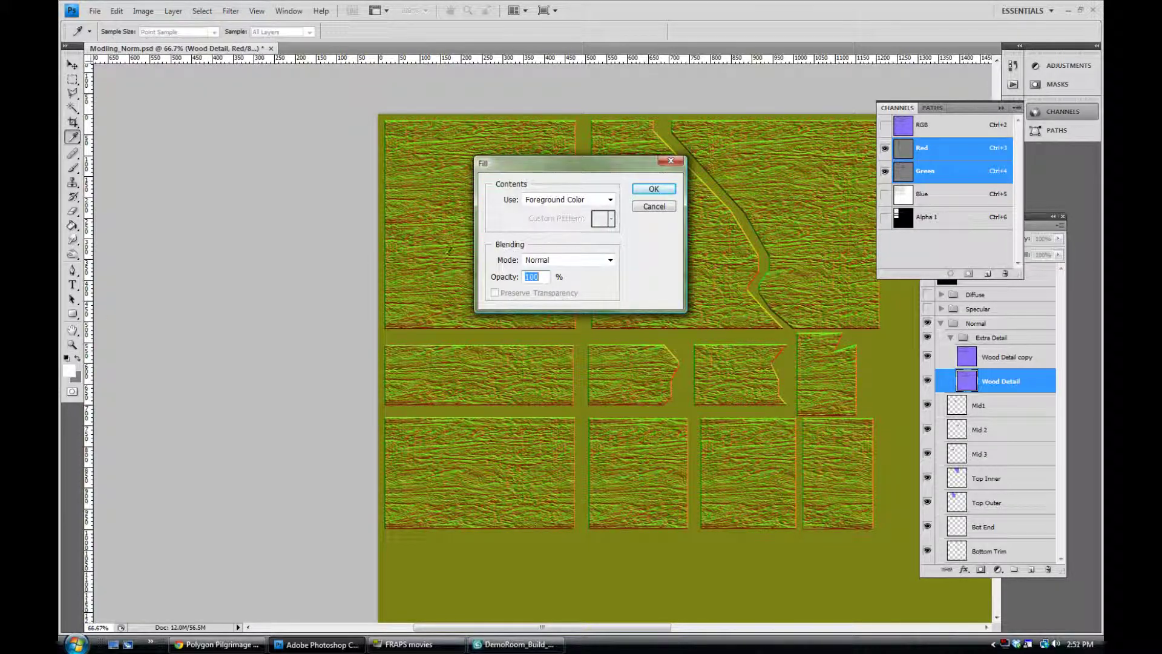
pyautogui.click(646, 187)
pyautogui.press('z')
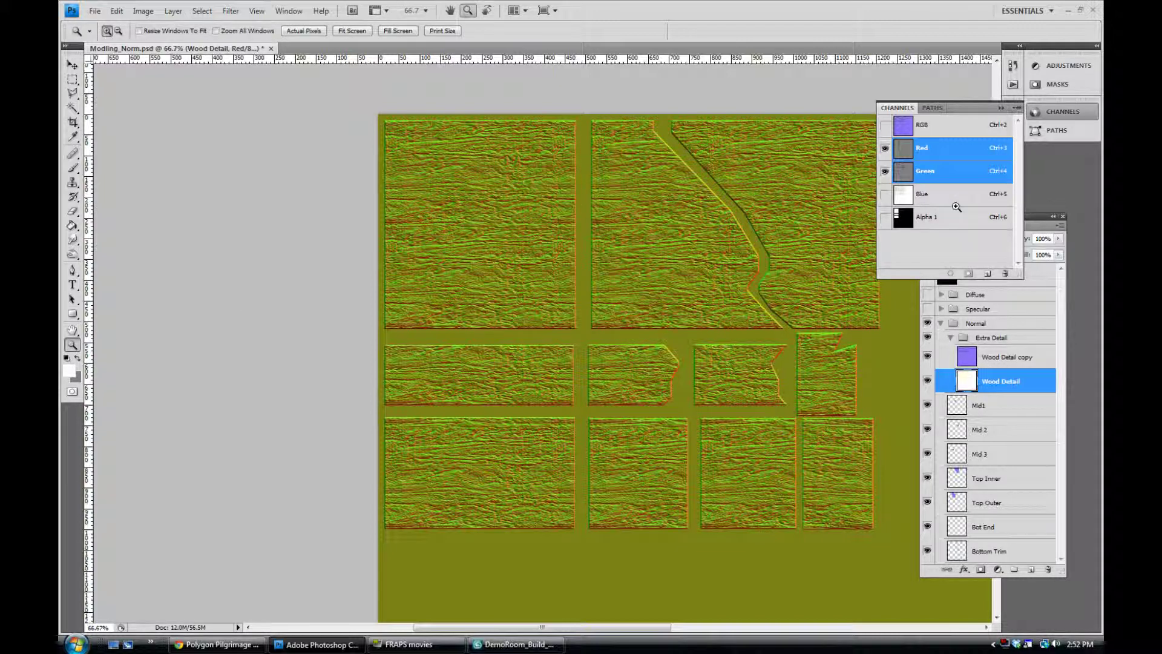
pyautogui.click(1003, 364)
pyautogui.hotkey('ctrl', '2')
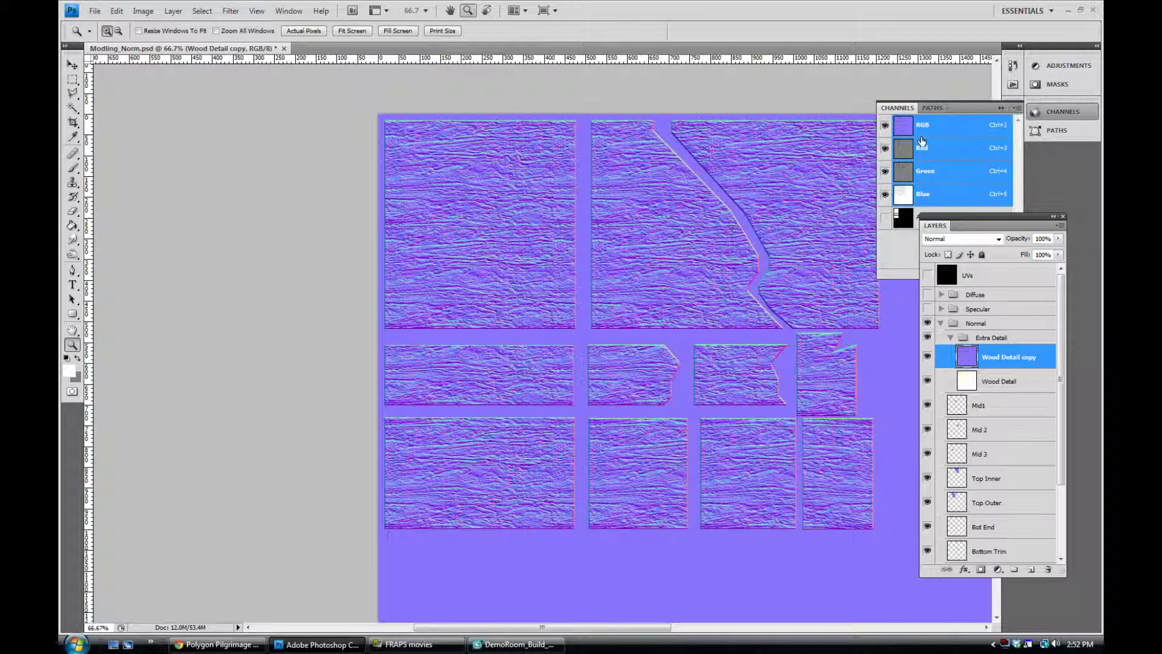
# Step: Swap colours, fill Wood Detail copy's Blue channel with grey, and restore the RGB composite
pyautogui.click(923, 194)
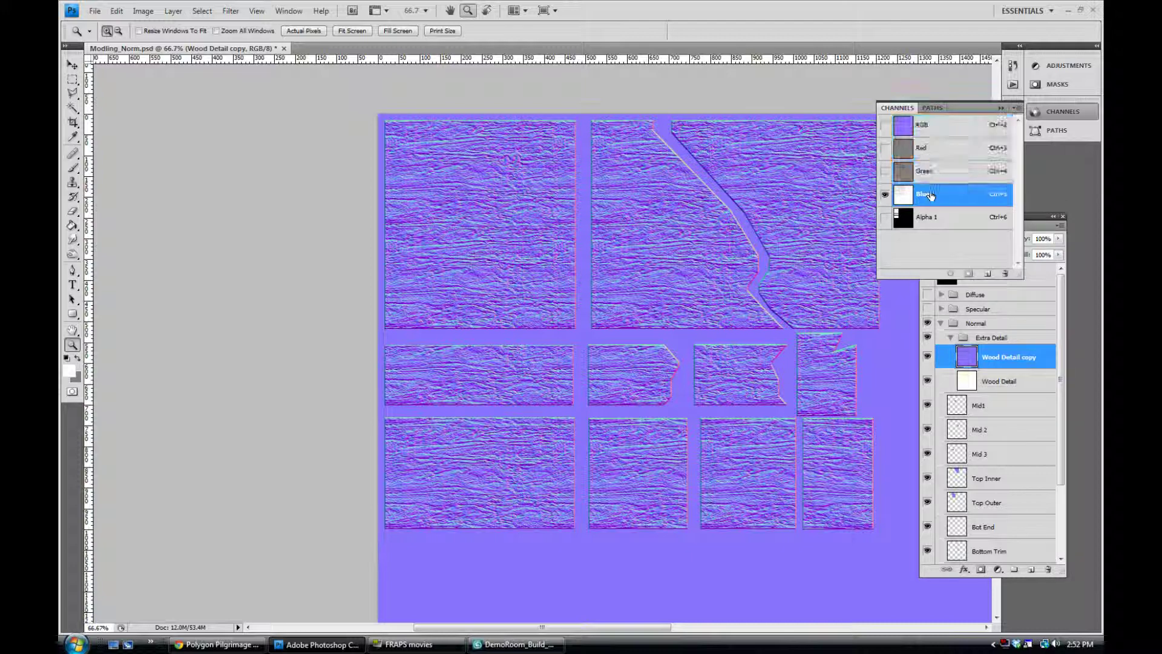
pyautogui.click(77, 360)
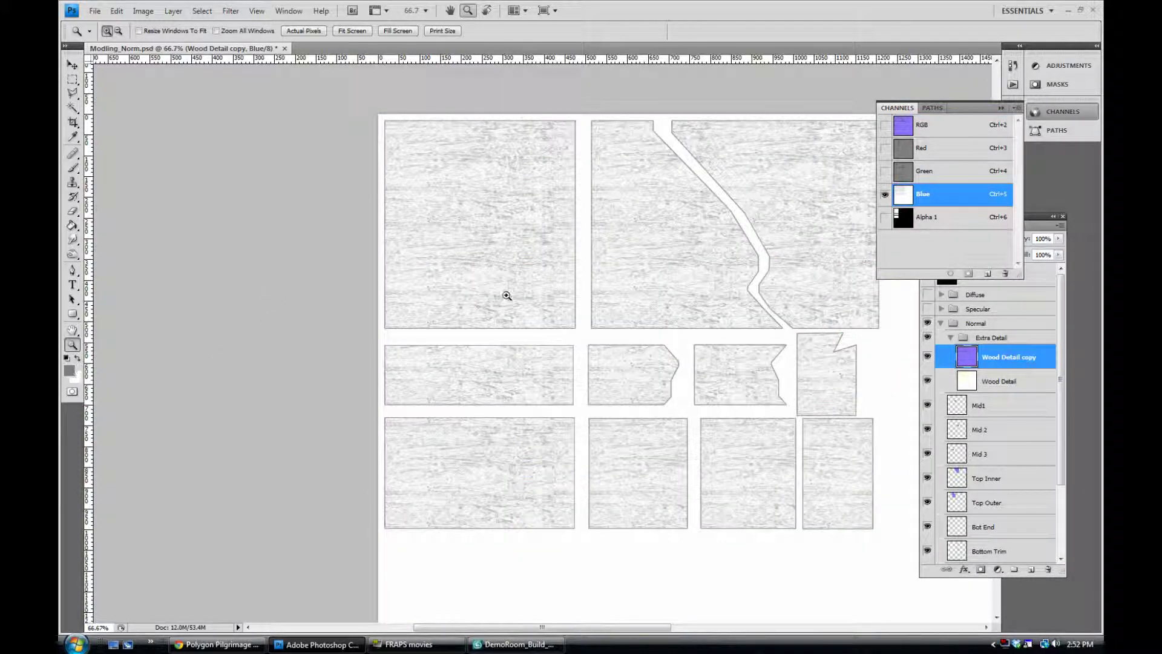
pyautogui.click(117, 12)
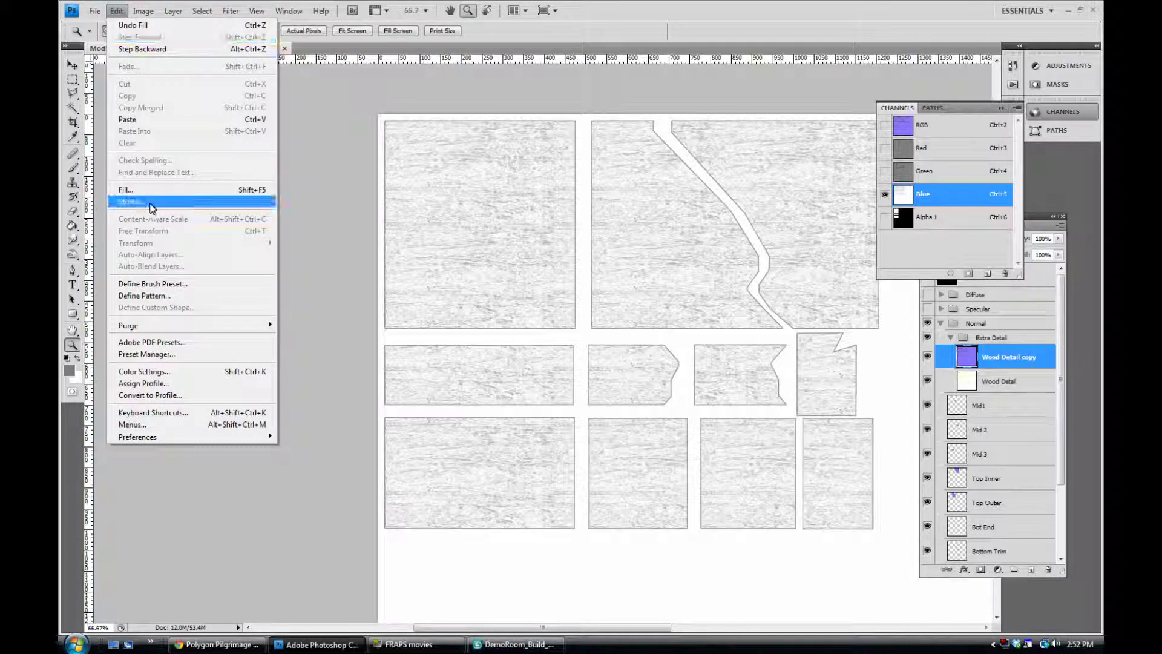
pyautogui.click(150, 191)
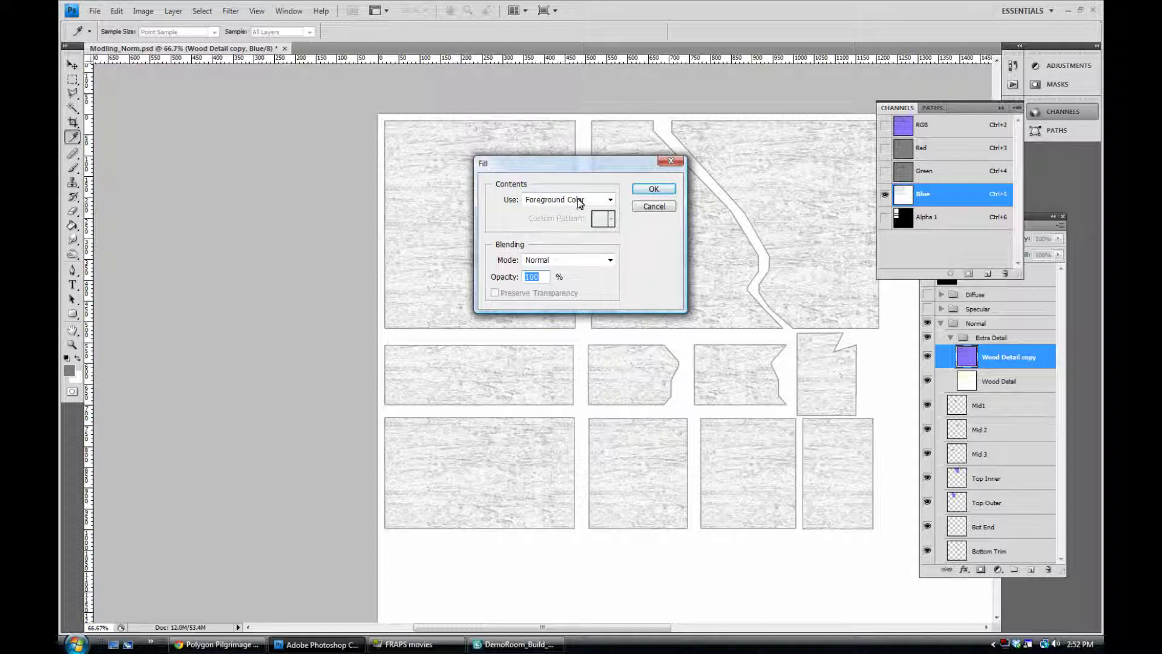
pyautogui.hotkey('ctrl', 'space')
pyautogui.press('Return')
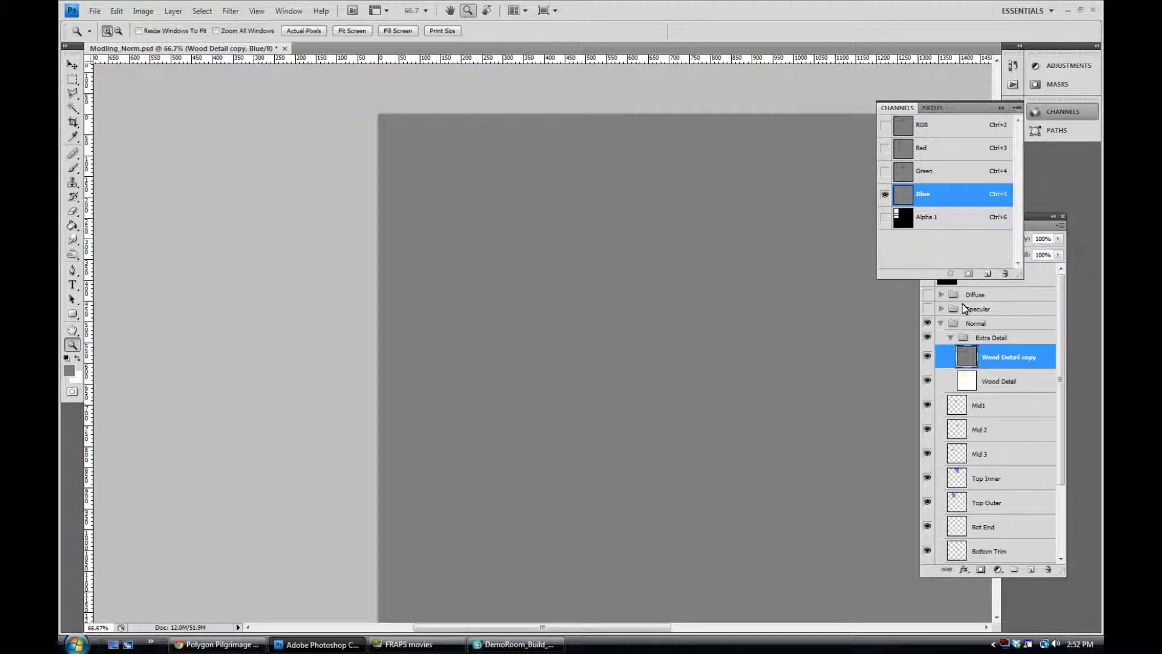
pyautogui.click(885, 125)
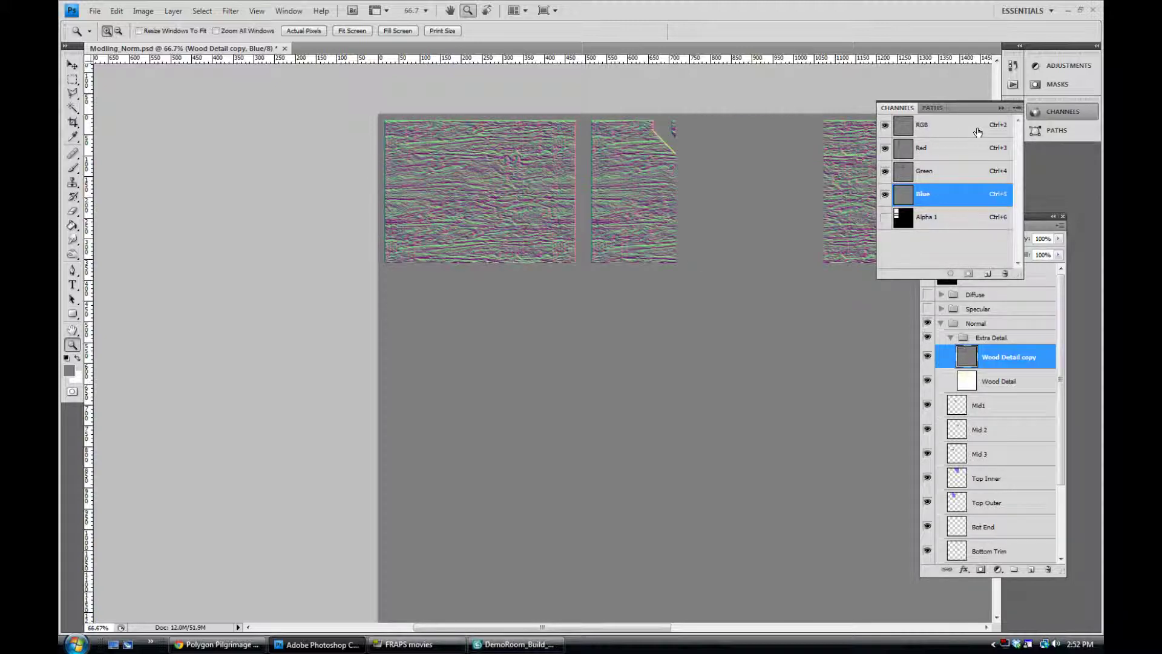
# Step: Set Wood Detail to Multiply and Wood Detail copy to Overlay, then select the collapsed Extra Detail group
pyautogui.click(1038, 111)
pyautogui.click(972, 372)
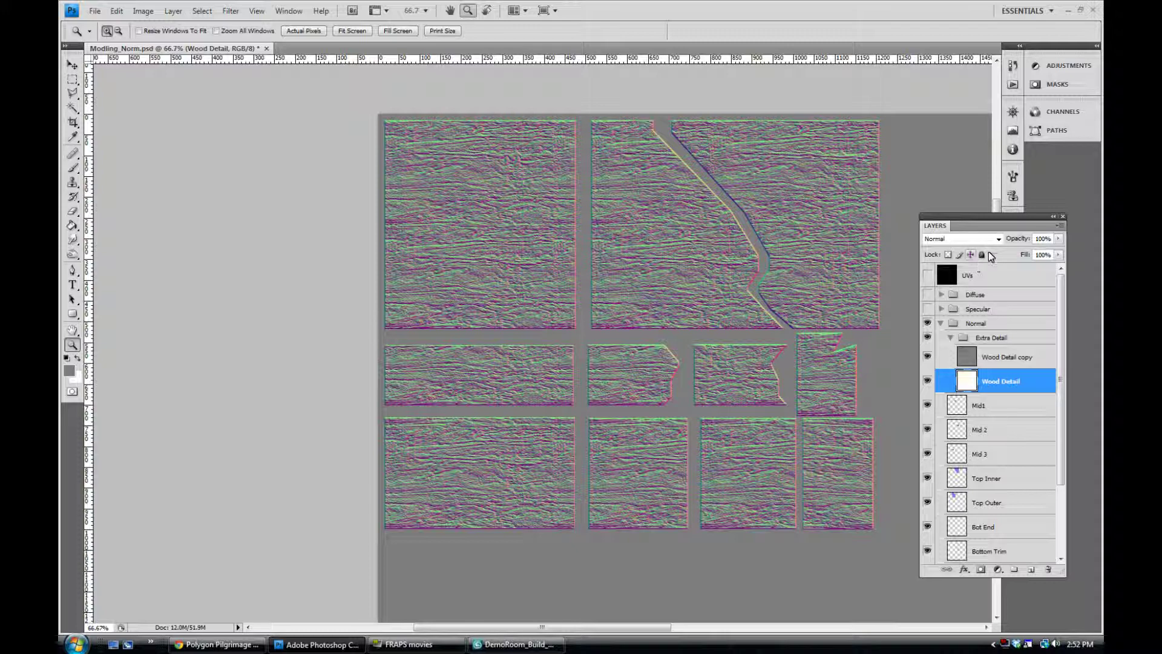
pyautogui.click(999, 239)
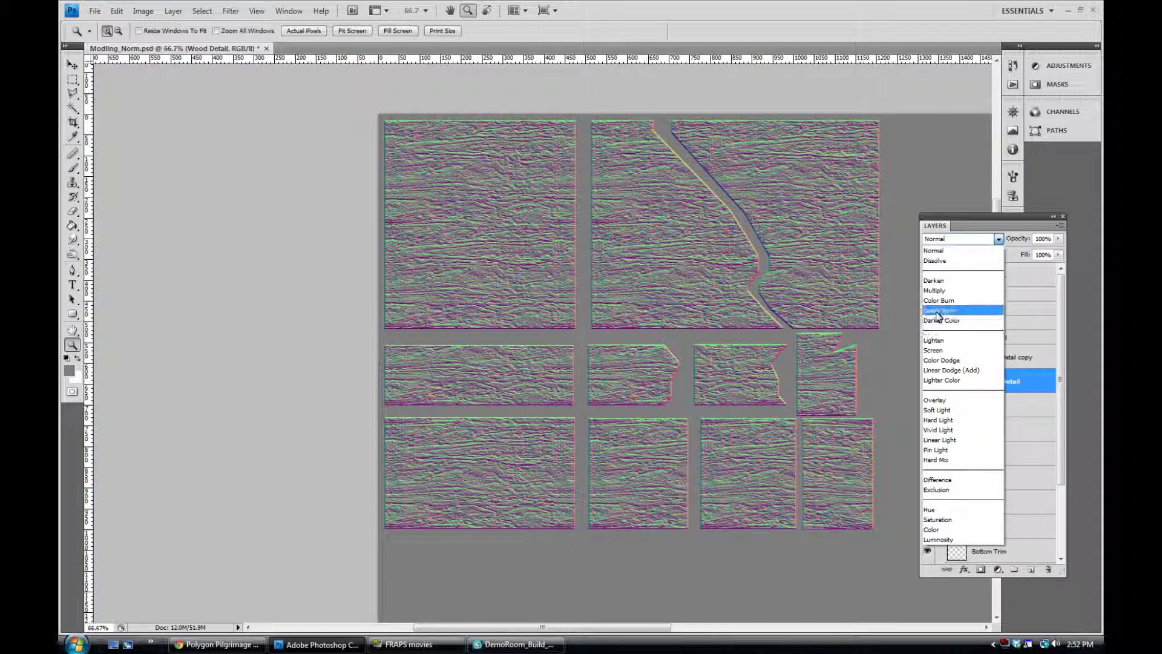
pyautogui.click(935, 291)
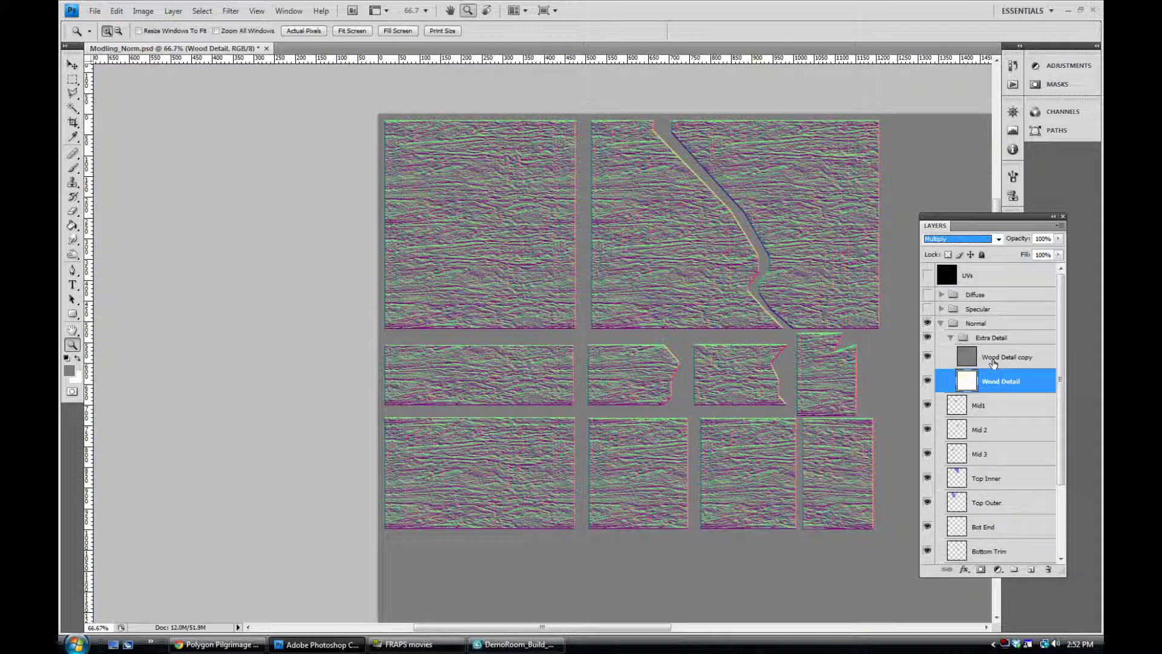
pyautogui.click(993, 360)
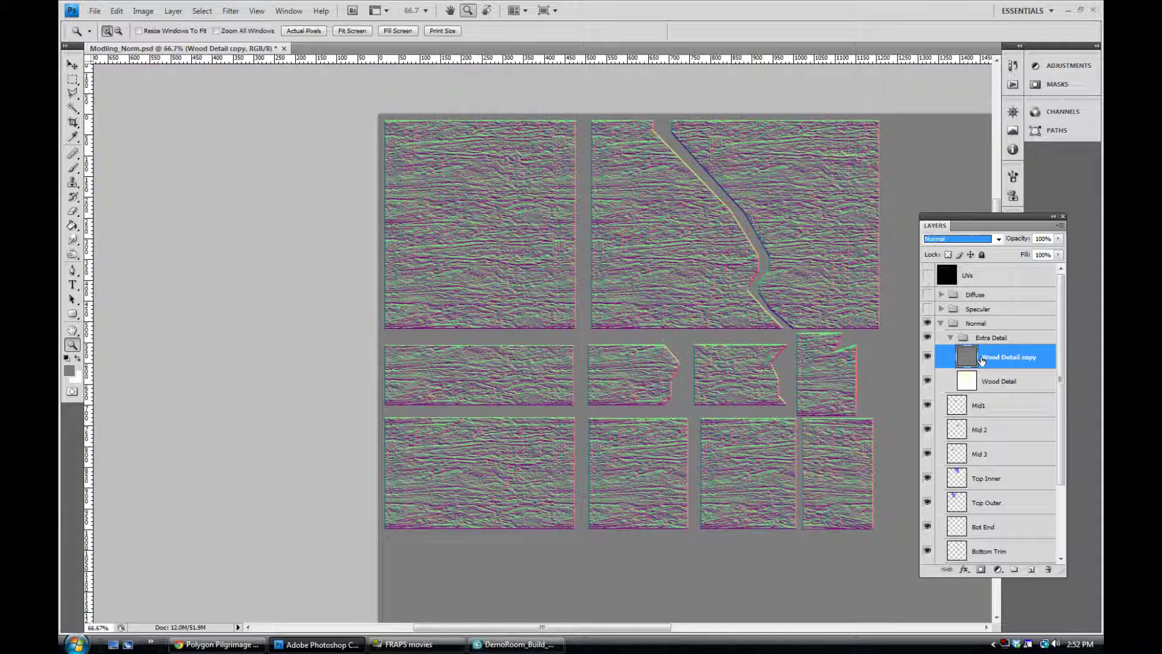
pyautogui.click(998, 239)
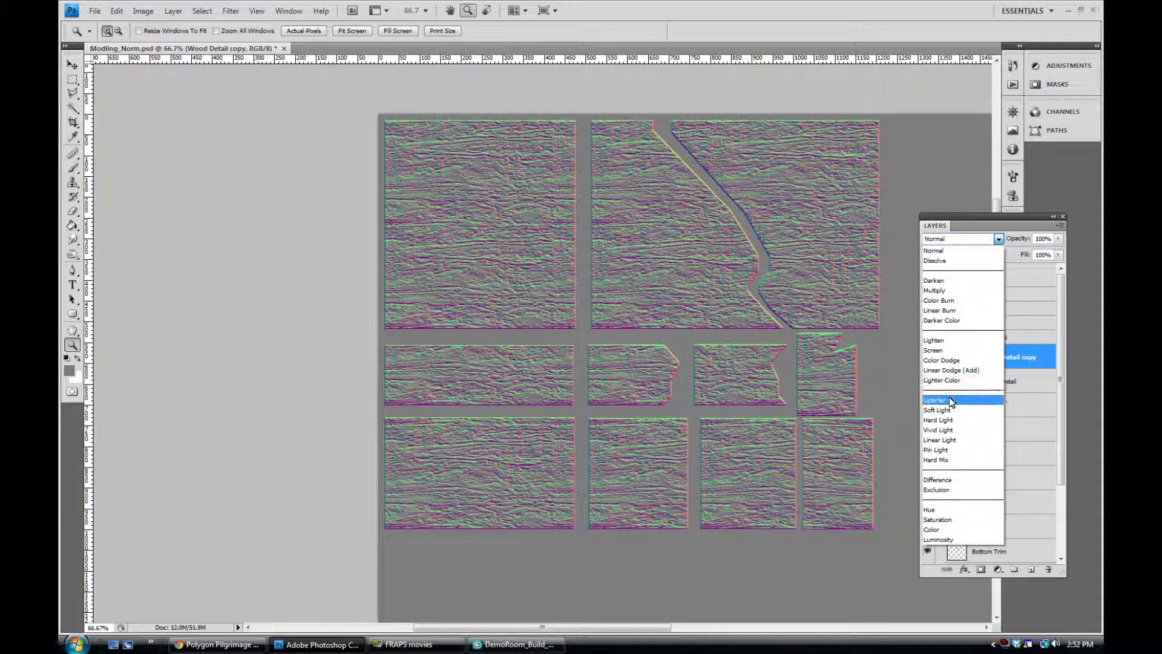
pyautogui.click(949, 401)
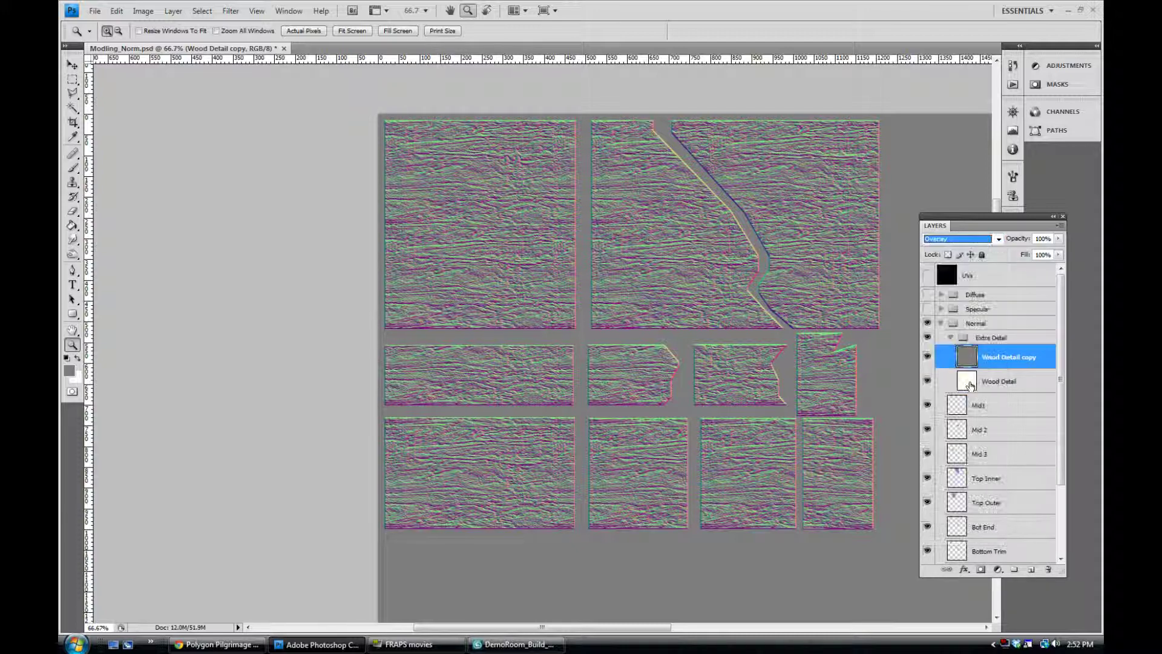
pyautogui.click(964, 339)
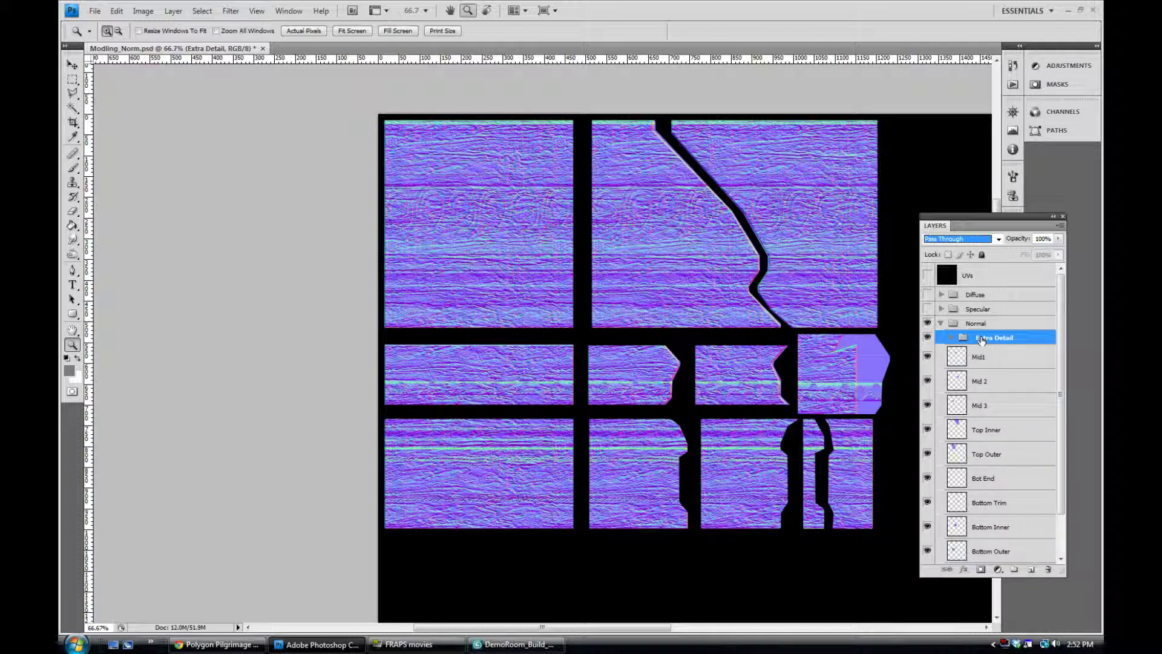
# Step: Set the Extra Detail group's opacity to 12%
pyautogui.moveTo(1060, 238); pyautogui.dragTo(1011, 254)
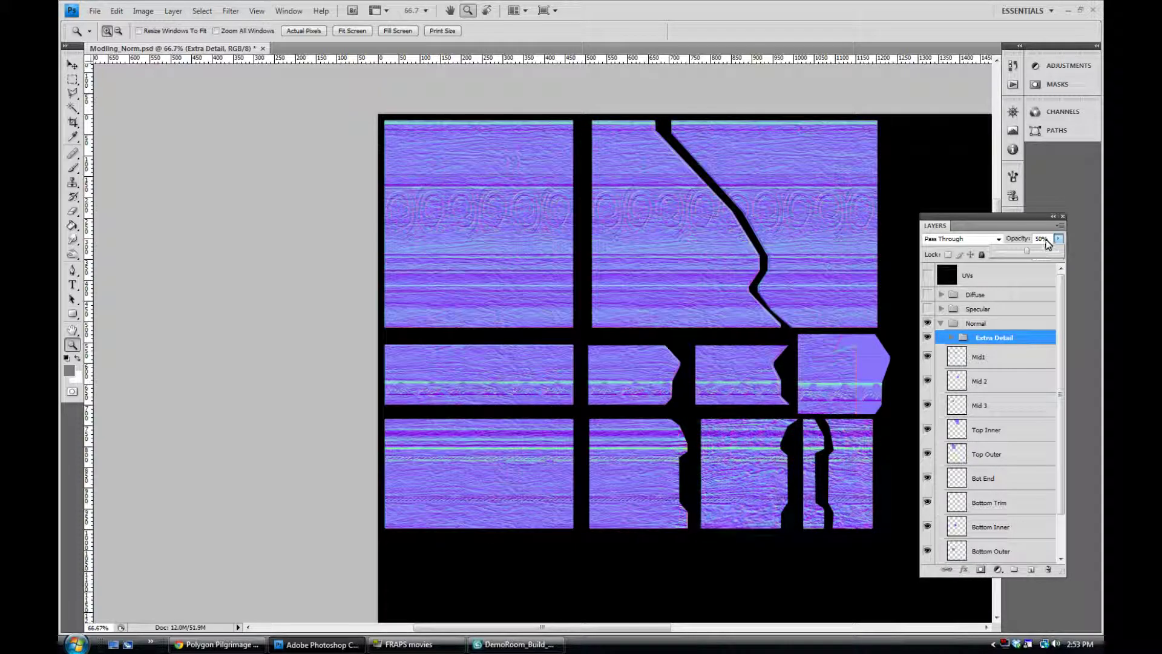
pyautogui.click(1041, 238)
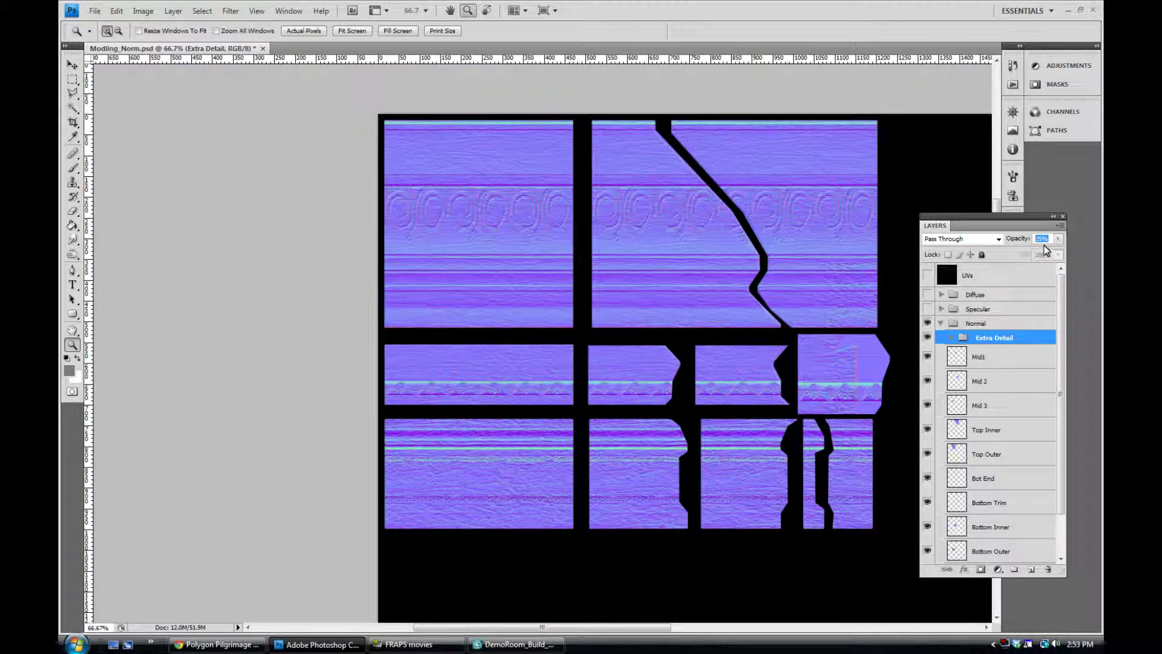
pyautogui.write('12')
pyautogui.press('Return')
# Step: Zoom in on the carved ornament band to check the grain, then zoom back out
pyautogui.click(517, 240)
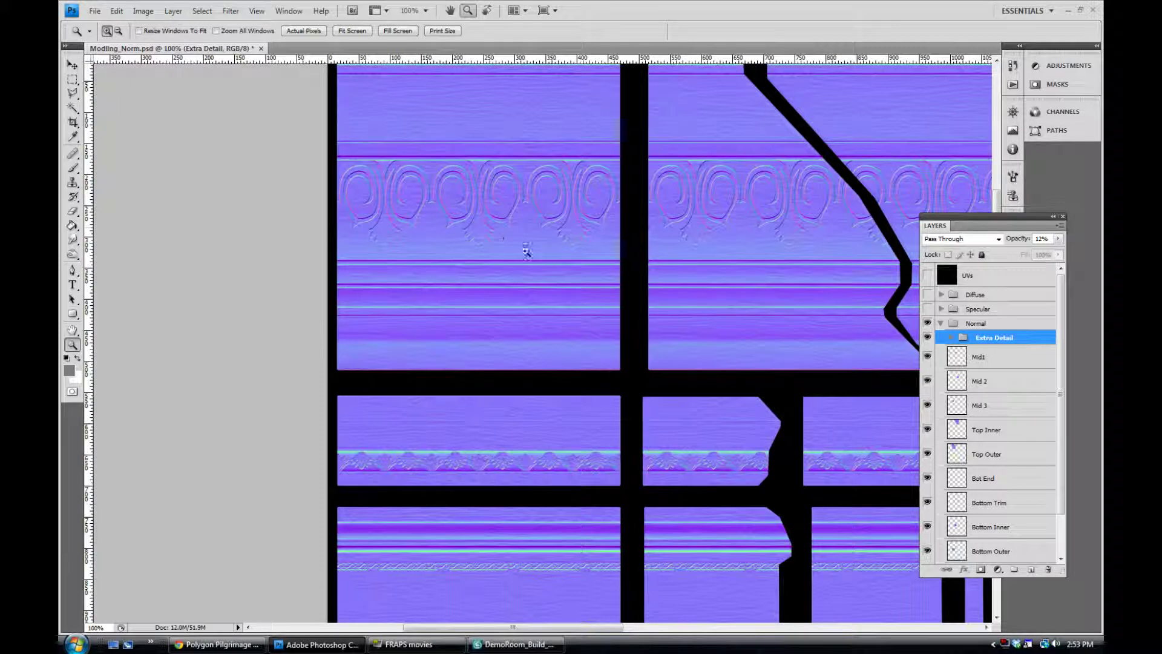
pyautogui.click(525, 251)
pyautogui.click(526, 252)
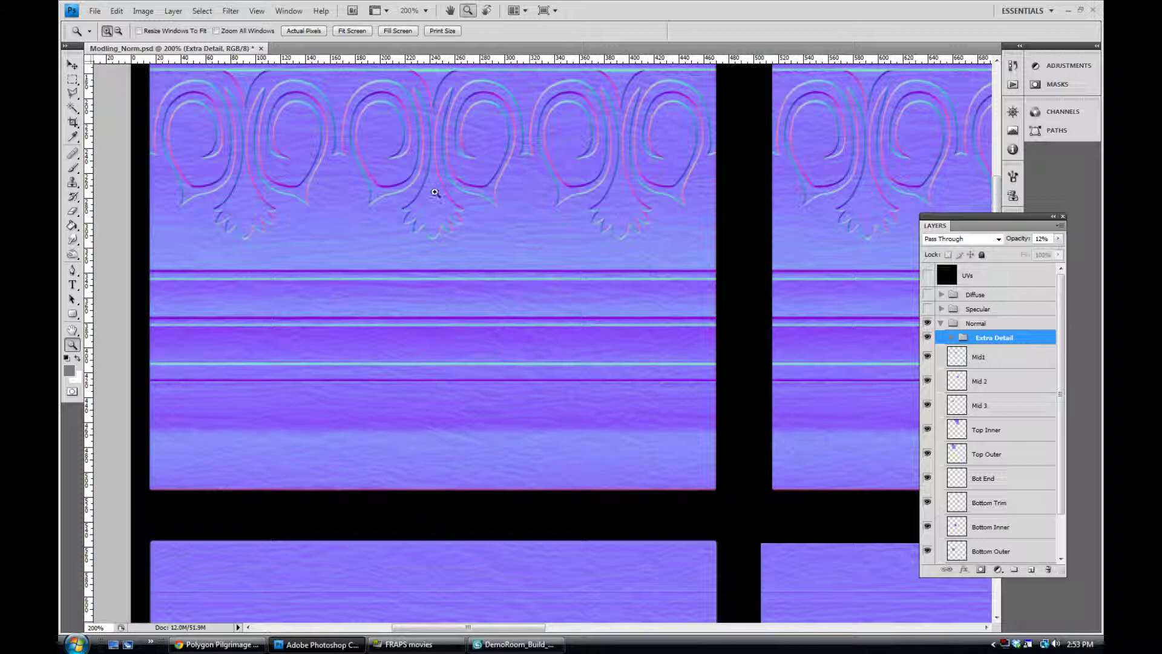
pyautogui.press('alt')
pyautogui.keyDown('alt'); pyautogui.click(400, 278); pyautogui.keyUp('alt')
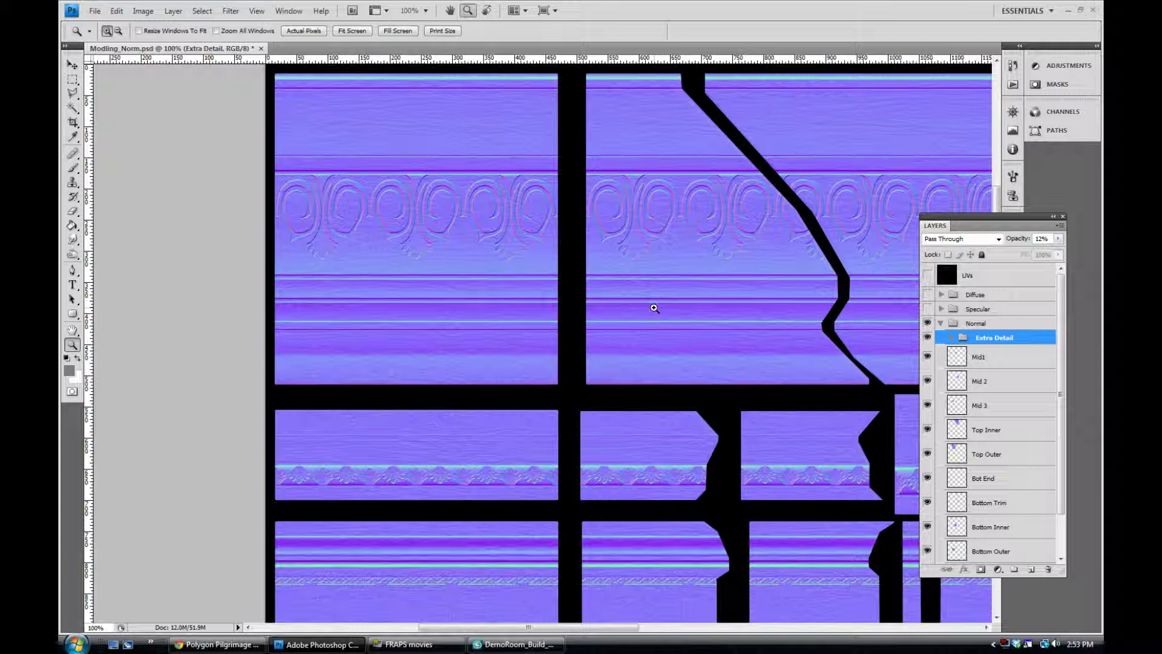
pyautogui.keyDown('alt'); pyautogui.click(701, 343); pyautogui.keyUp('alt')
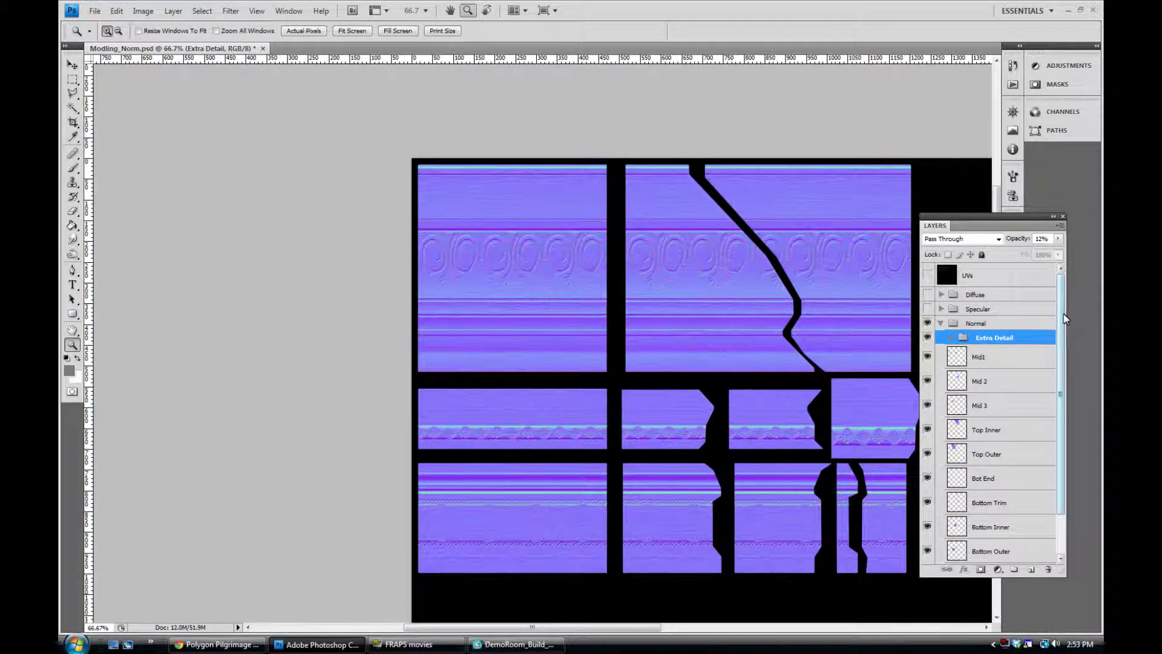
# Step: Select the Normal group down to Layer 2, merge them with Ctrl+E, then undo the merge
pyautogui.scroll(-1, 1016, 319)
pyautogui.click(997, 283)
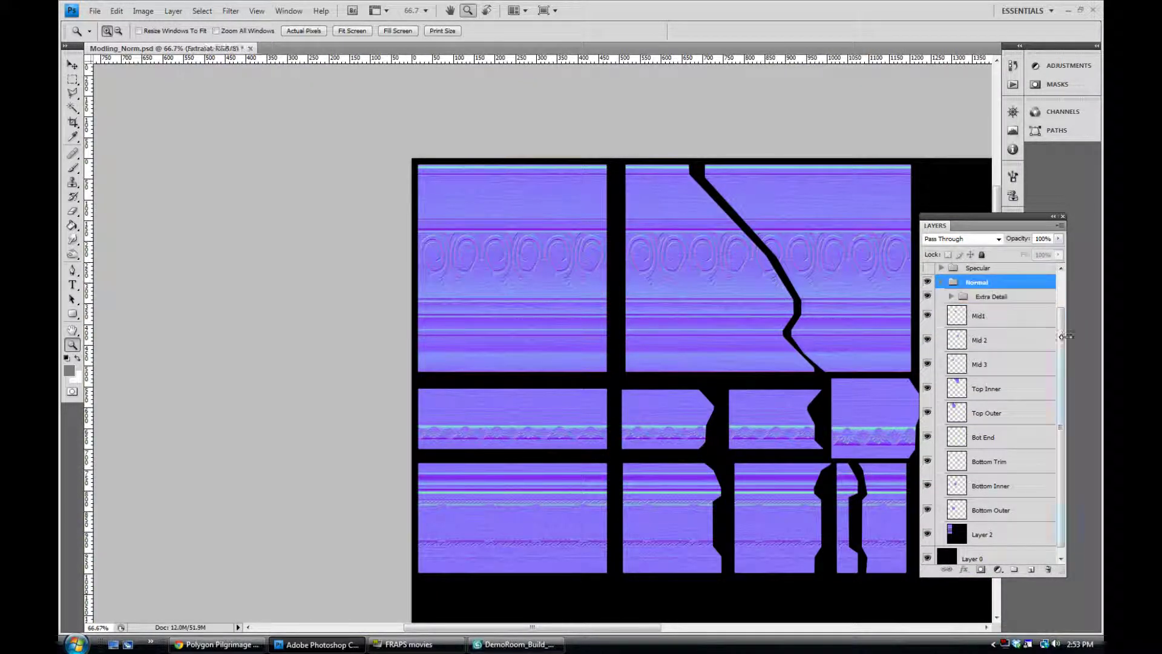
pyautogui.scroll(-1, 1062, 363)
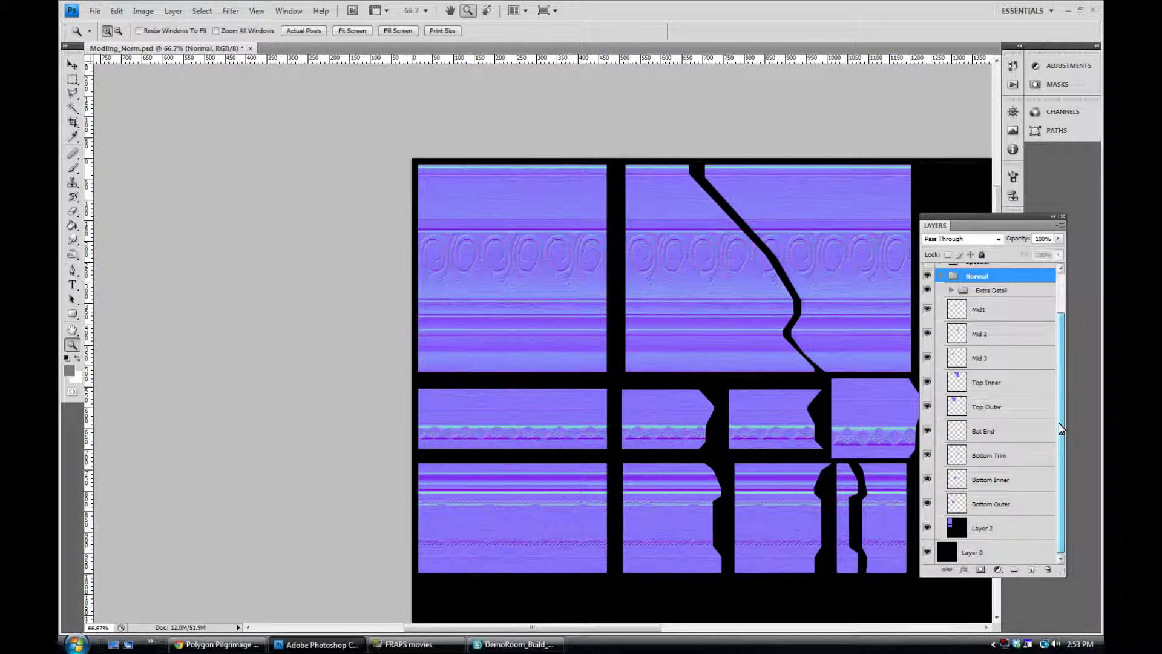
pyautogui.keyDown('shift'); pyautogui.click(987, 530); pyautogui.keyUp('shift')
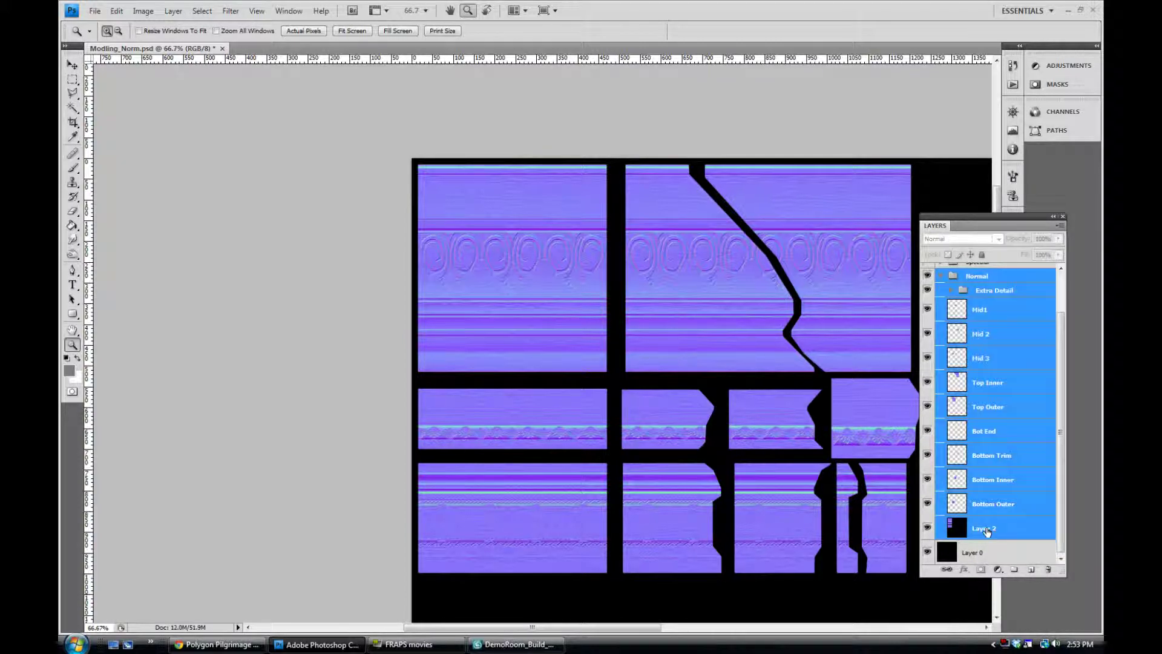
pyautogui.hotkey('ctrl', 'e')
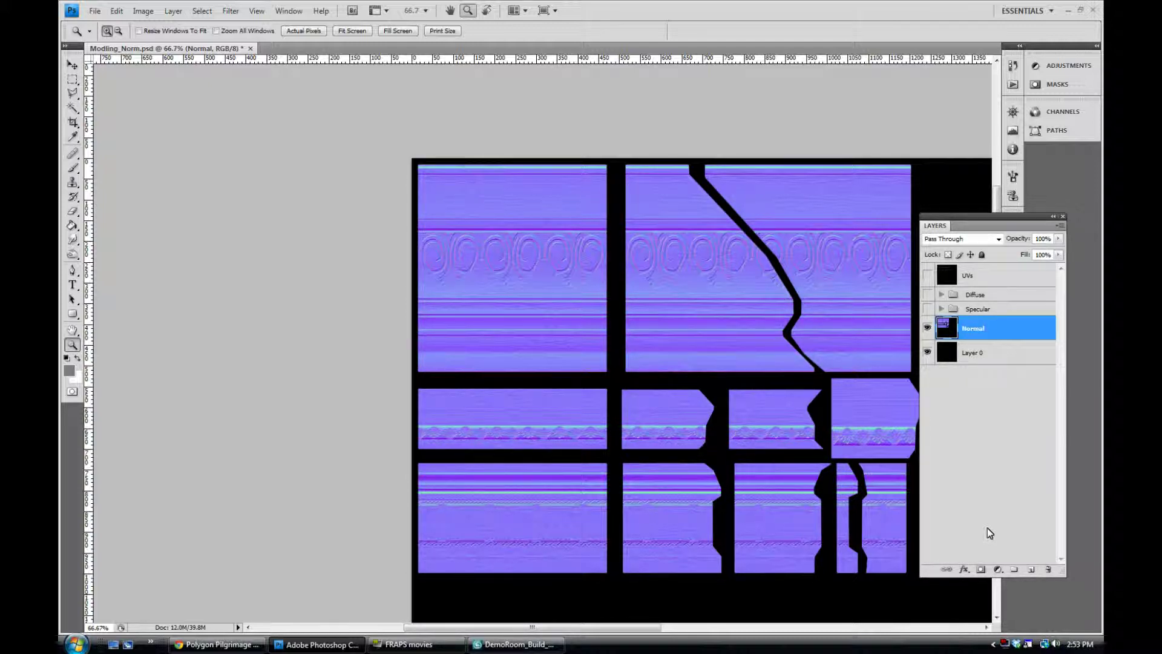
pyautogui.hotkey('ctrl', 'z')
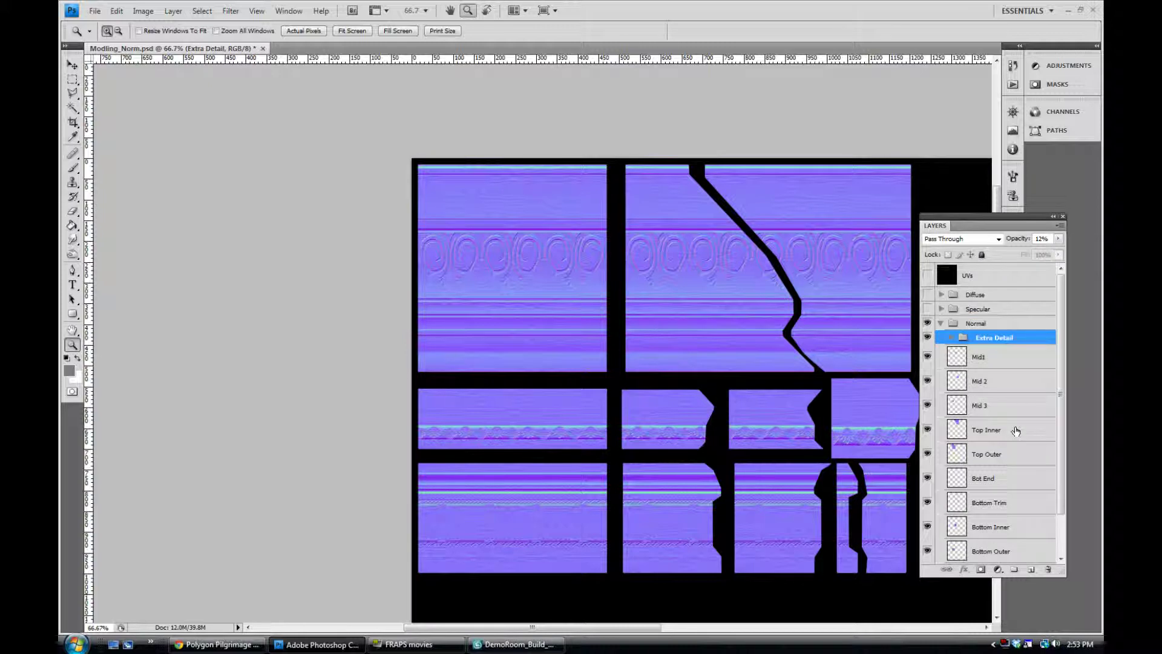
# Step: Hide Extra Detail through Top Inner and stamp all visible detail into a new layer in Normal
pyautogui.scroll(-1, 1005, 363)
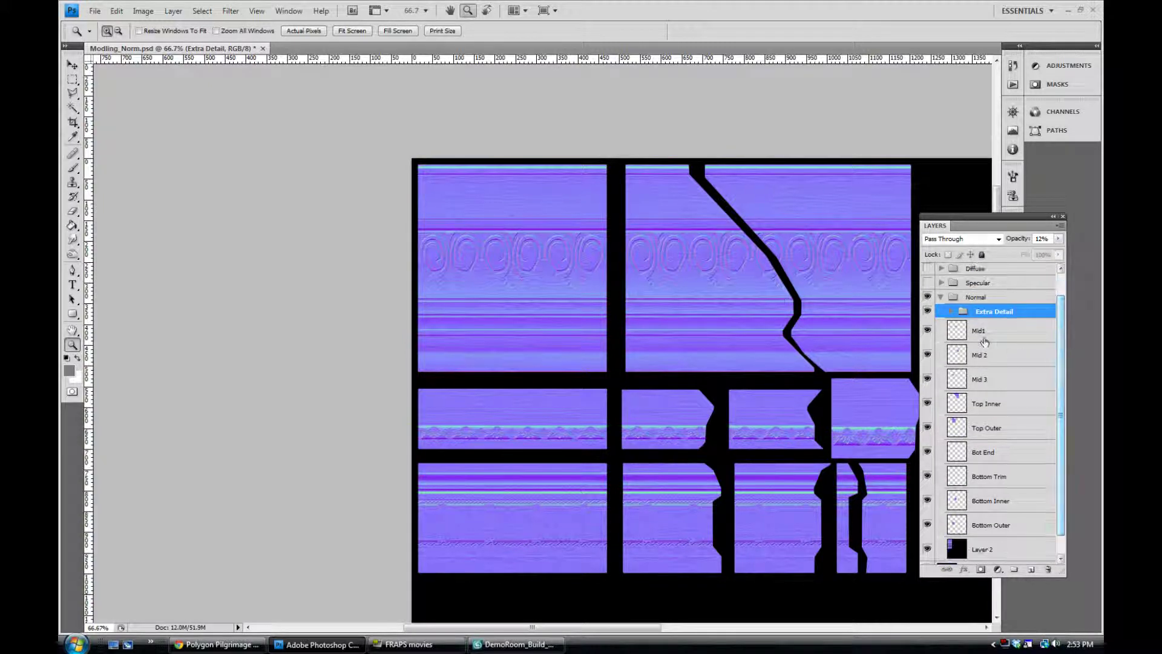
pyautogui.moveTo(927, 311); pyautogui.dragTo(927, 552)
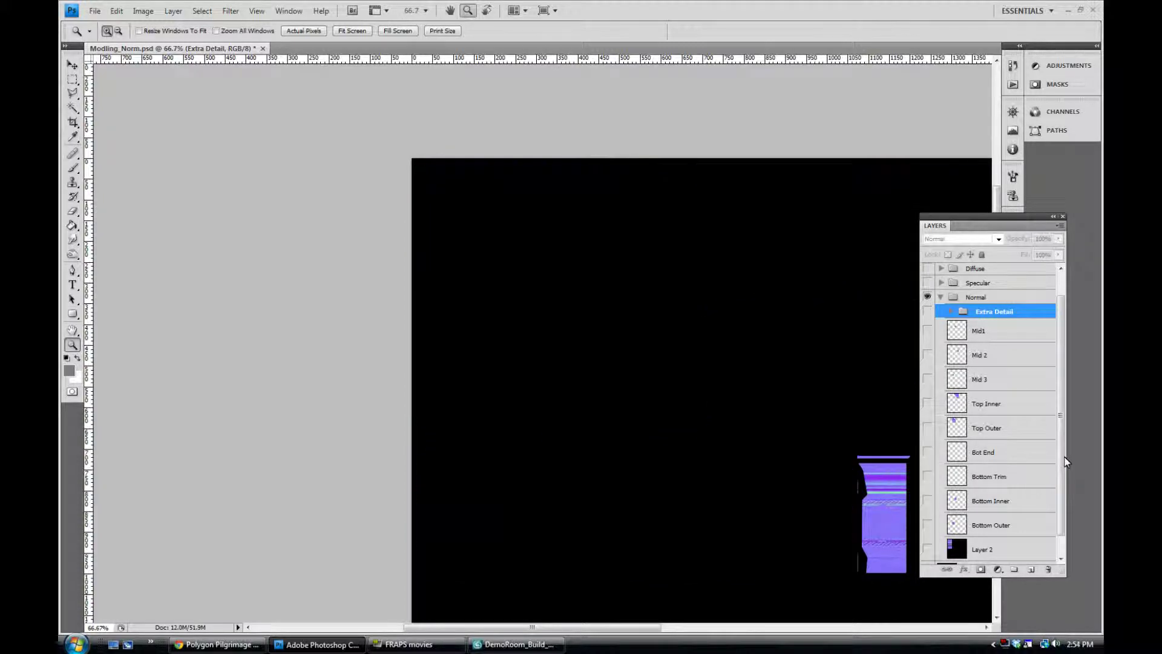
pyautogui.scroll(-1, 1063, 479)
pyautogui.scroll(2, 1062, 486)
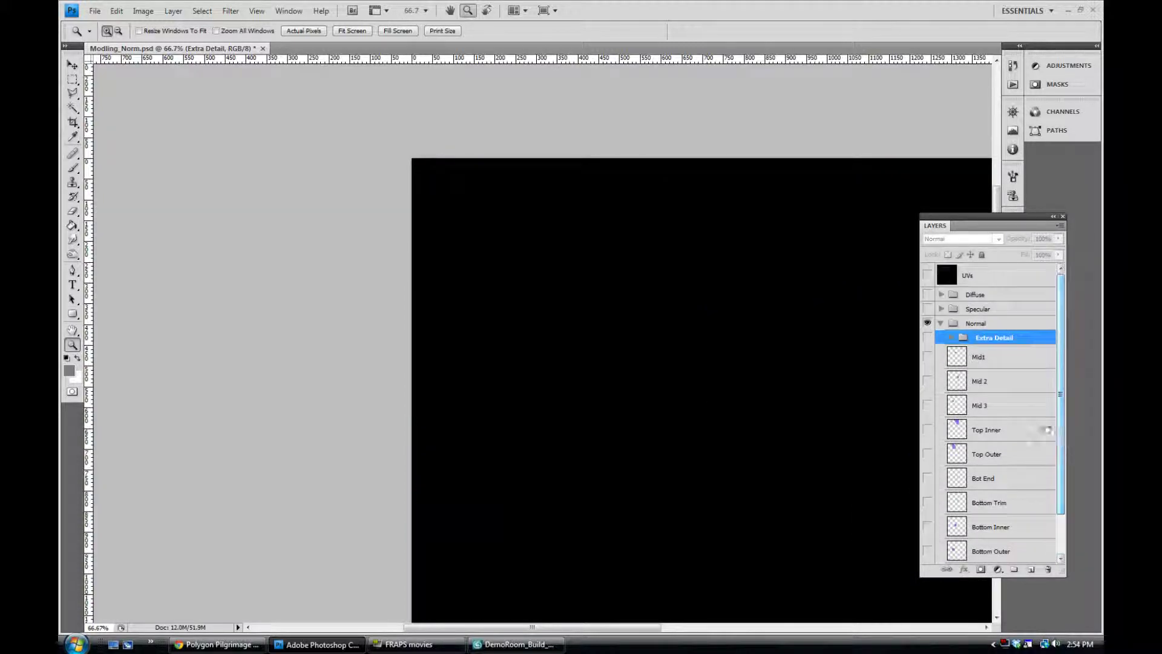
pyautogui.click(984, 325)
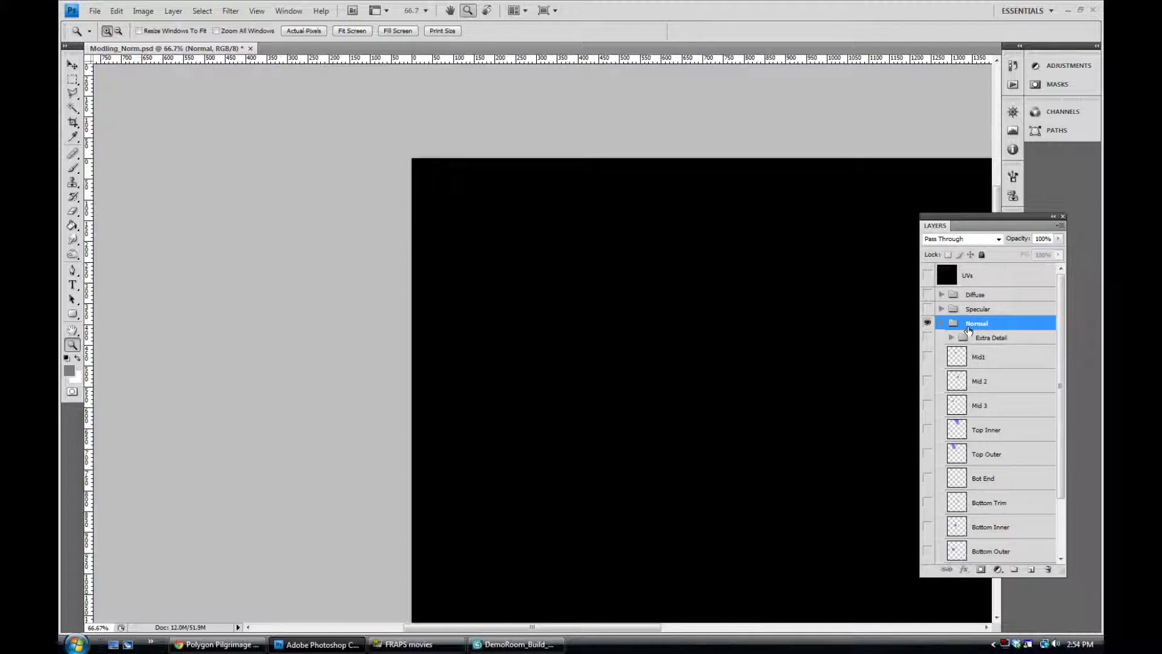
pyautogui.hotkey('ctrl', 'shift', 'alt', 'n')
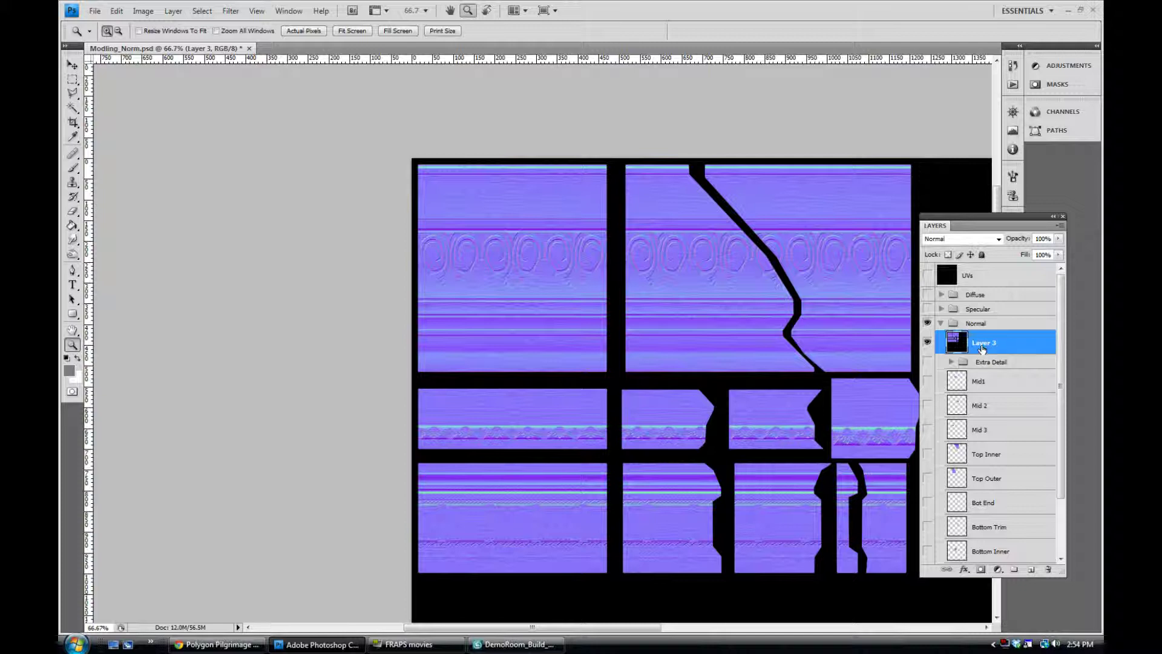
# Step: Rename the new stamped layer to 'Normal Map'
pyautogui.doubleClick(982, 344)
pyautogui.write('Normal Map')
pyautogui.press('Return')
pyautogui.click(984, 364)
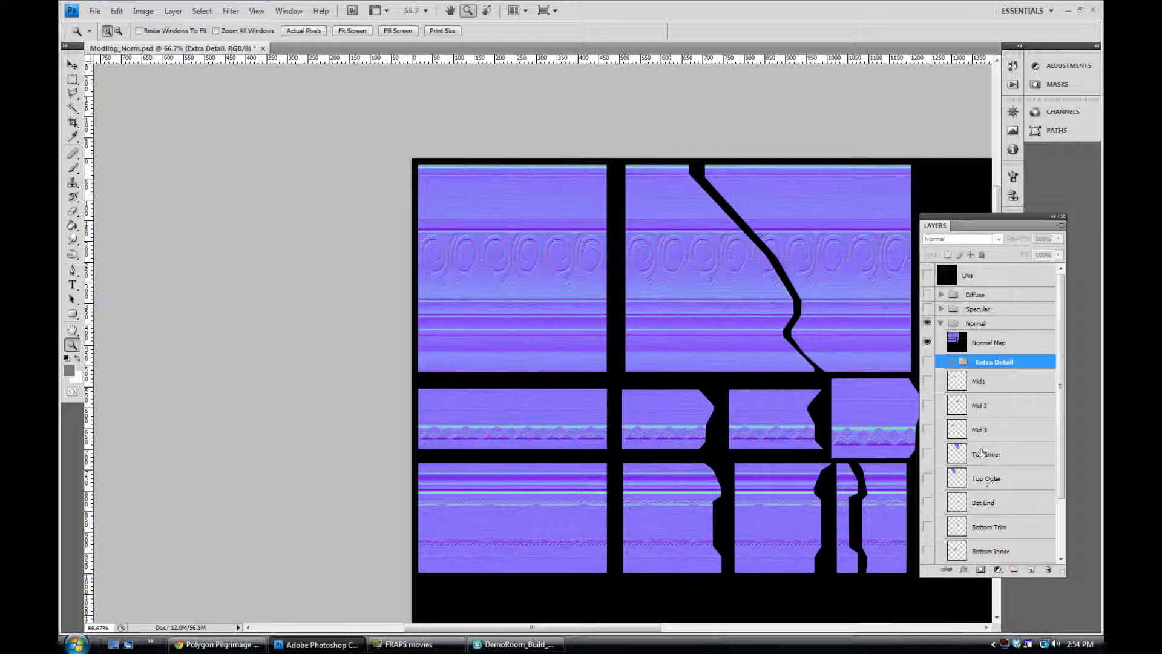
pyautogui.click(950, 342)
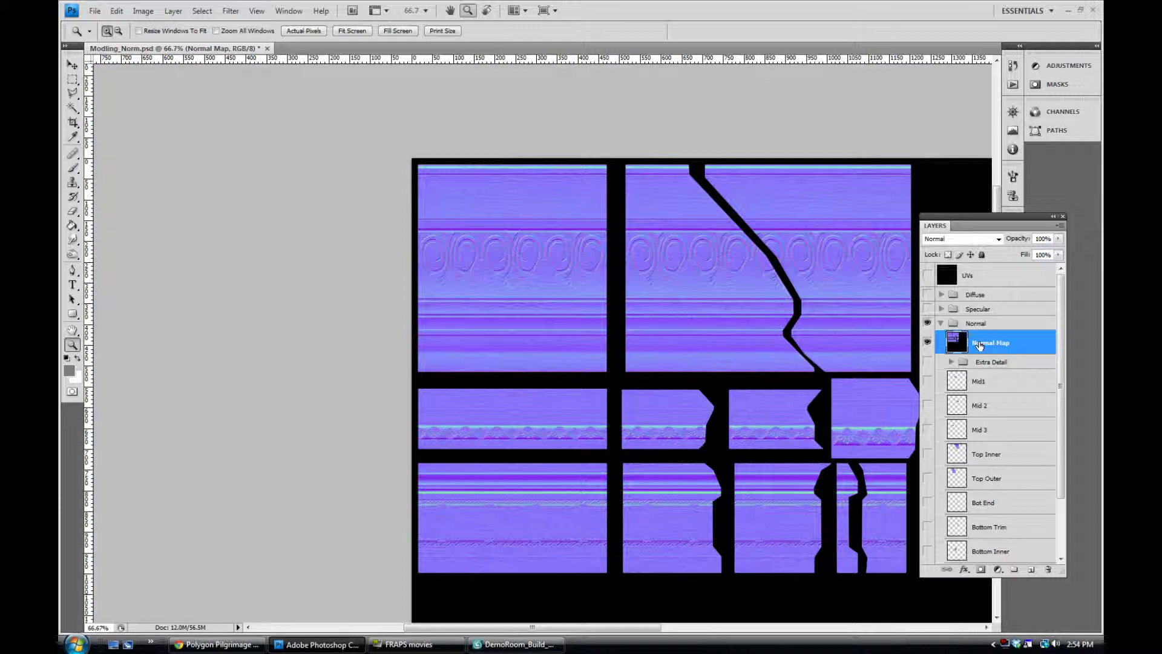
# Step: Toggle the Normal Map layer off and on to compare, zoom into the wood grain, then return to 3ds Max
pyautogui.click(929, 343)
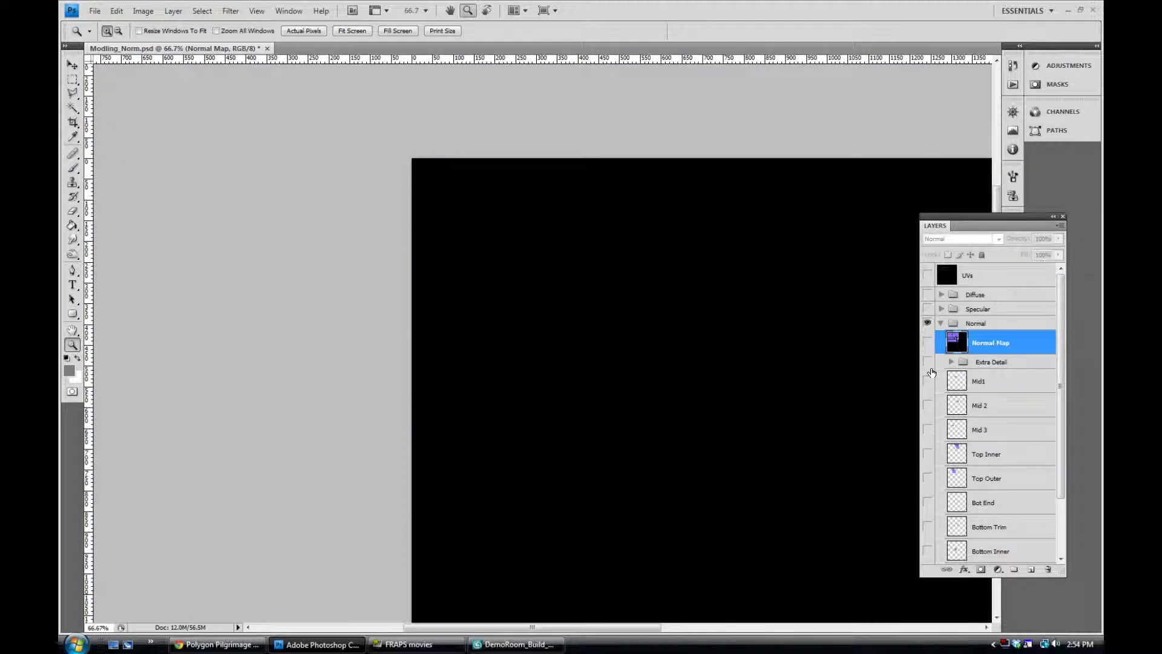
pyautogui.click(927, 343)
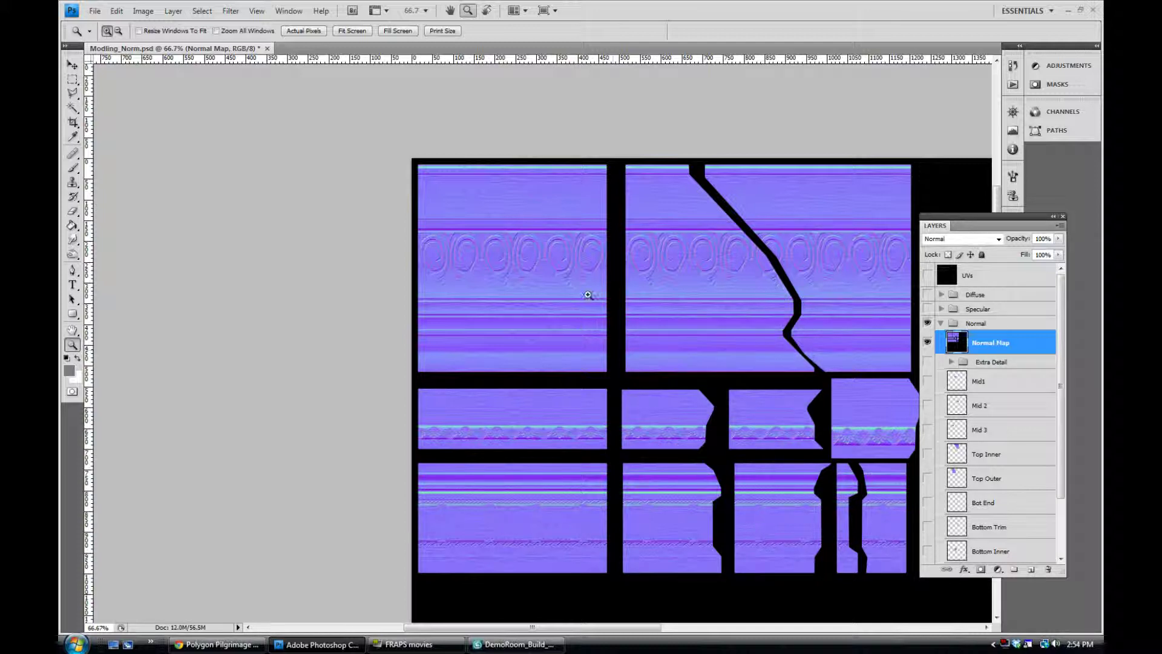
pyautogui.click(552, 283)
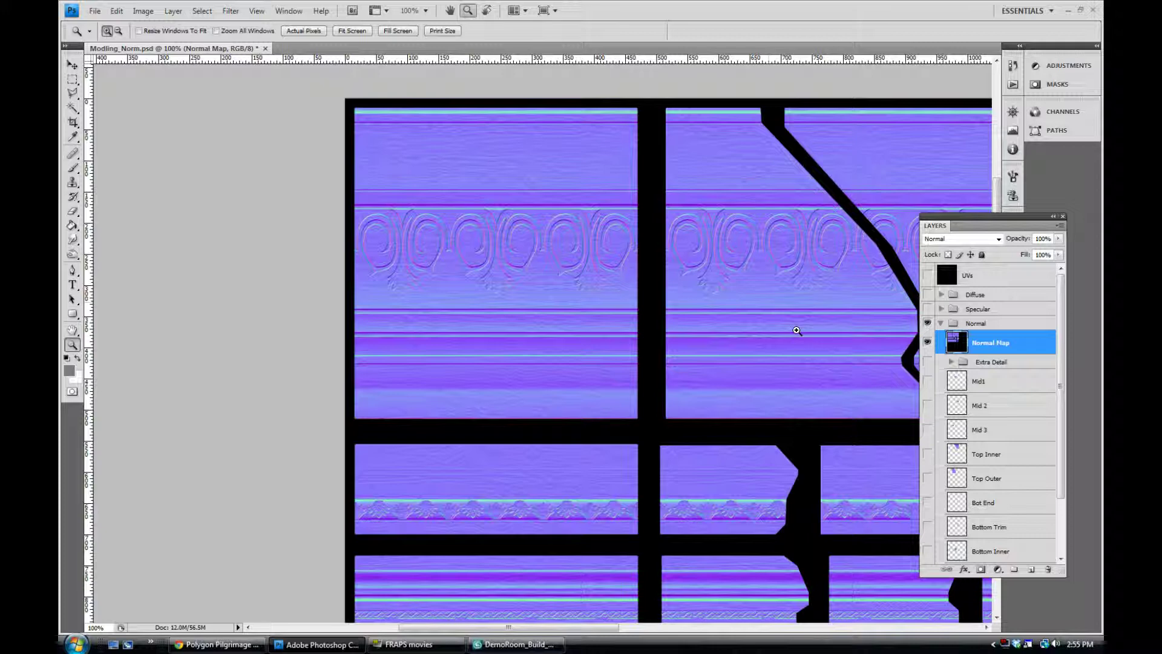
pyautogui.hotkey('alt', 'Tab')
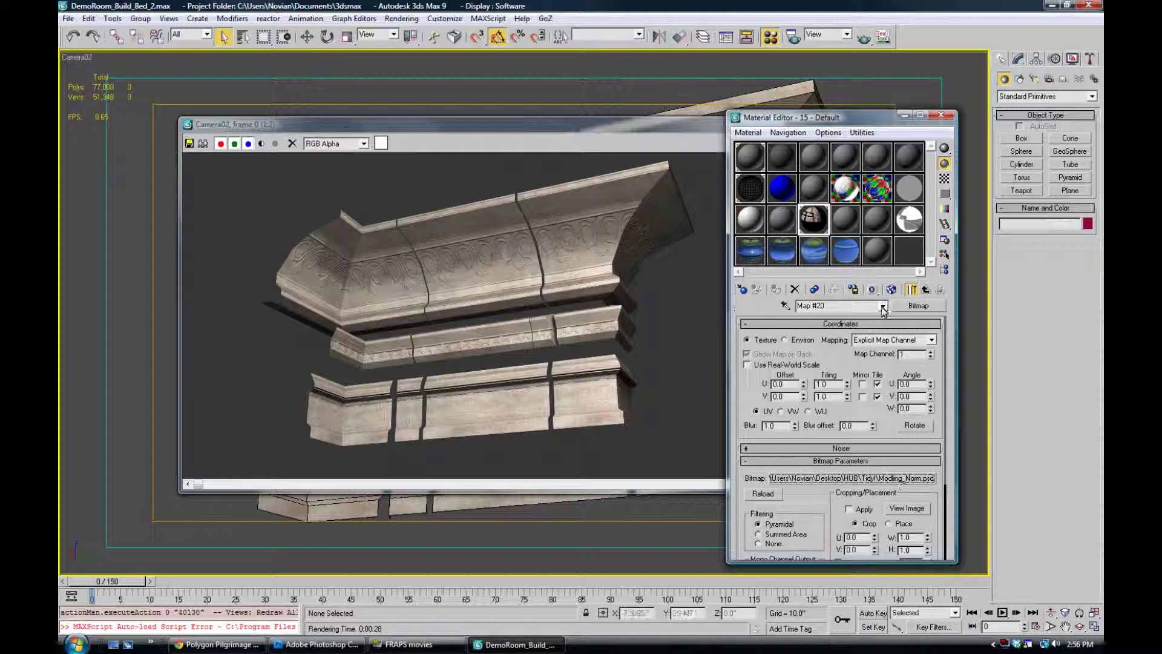
# Step: Show the trim material's normal map and regular textures in the viewport, back at the material's map list
pyautogui.click(891, 290)
pyautogui.click(912, 290)
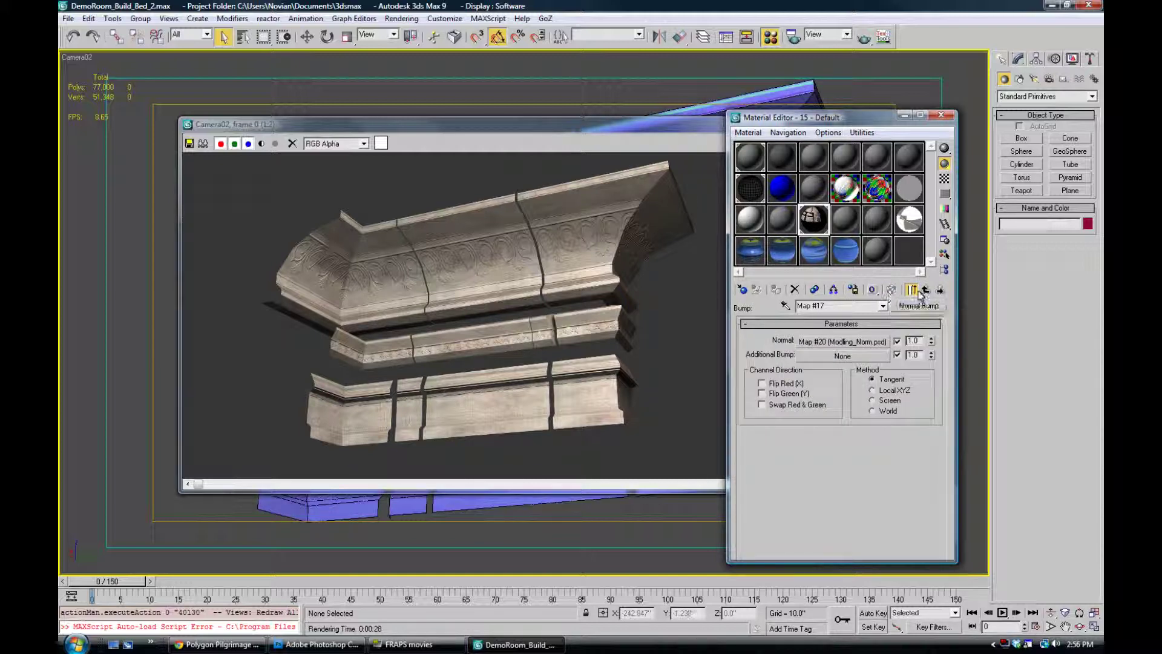
pyautogui.click(912, 290)
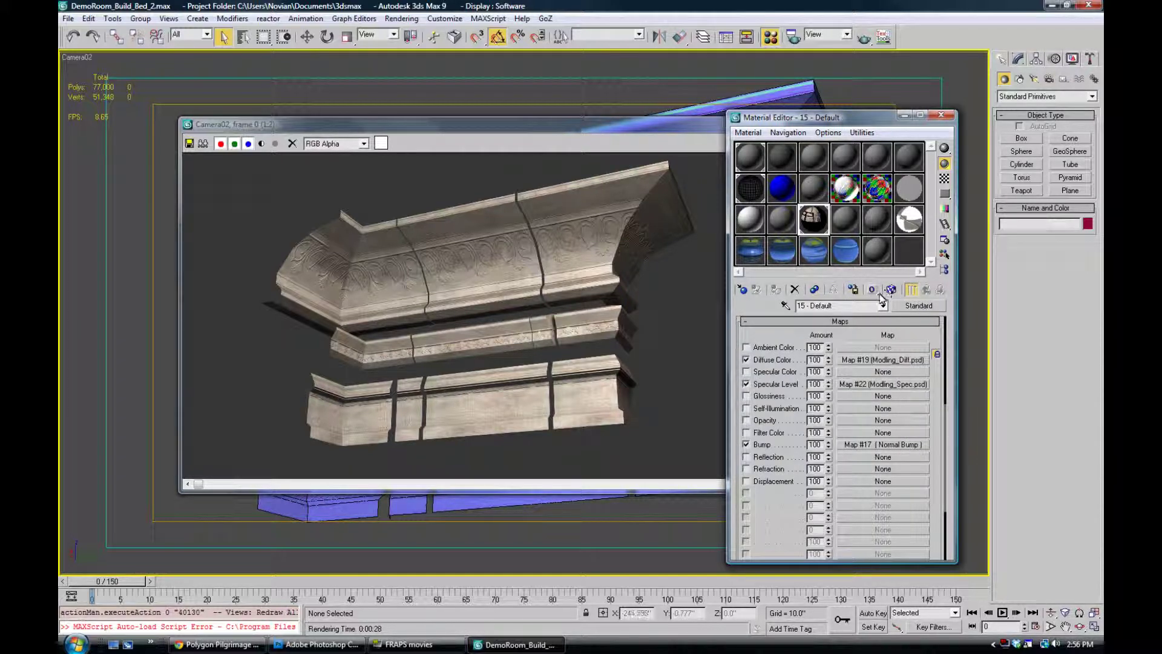
pyautogui.click(891, 291)
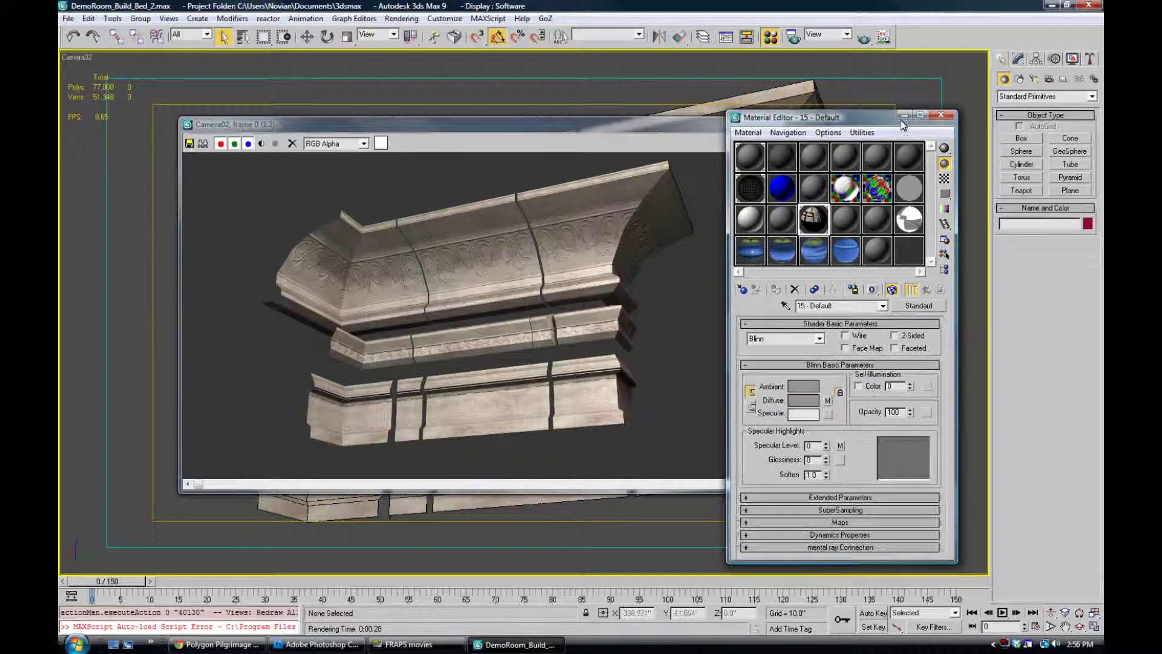
# Step: Close the old render result window
pyautogui.scroll(1, 556, 232)
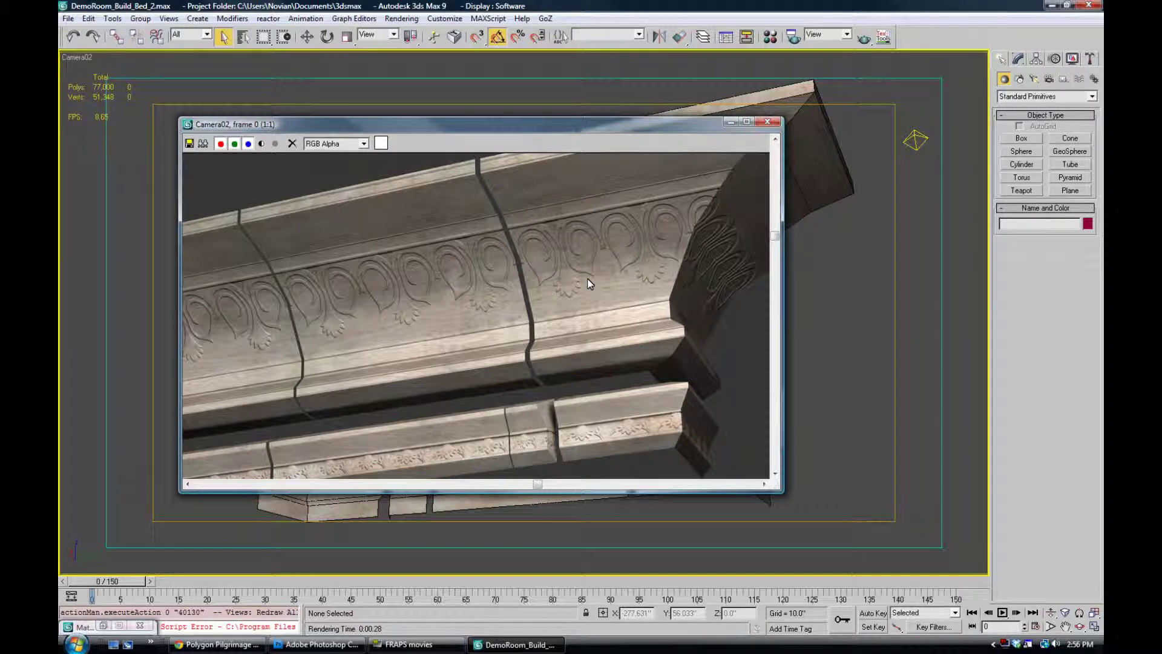
pyautogui.scroll(-1, 590, 283)
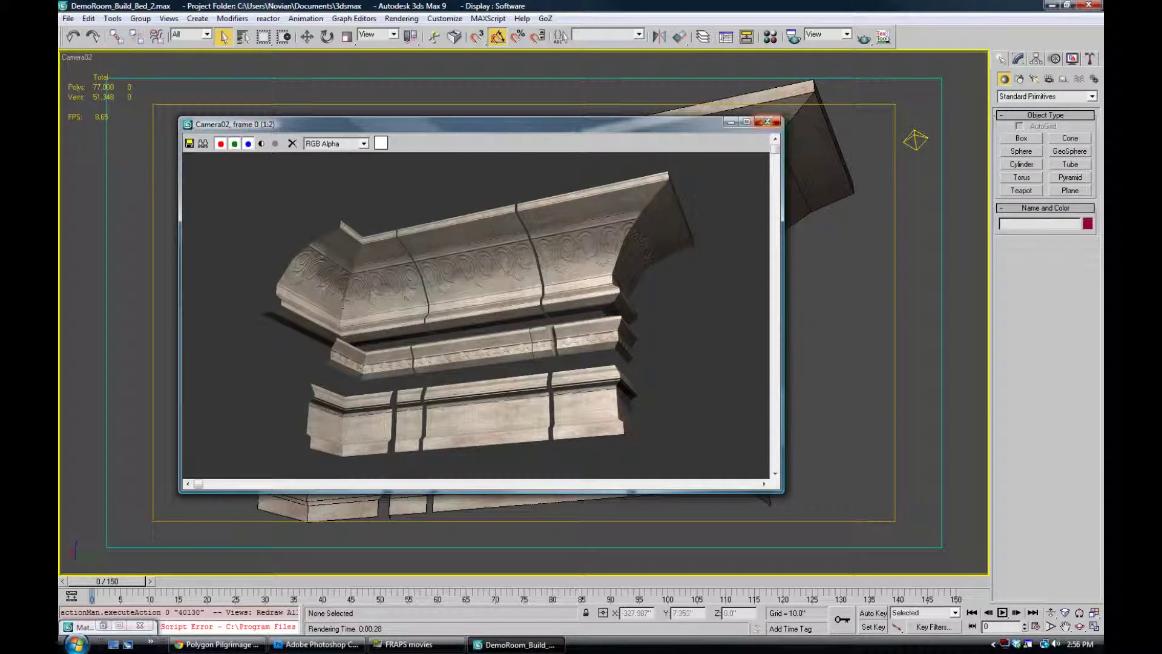
pyautogui.click(767, 121)
# Step: Quick Render the Camera02 view at 1920 x 1080 and zoom around the moulding's wood-grain detail
pyautogui.hotkey('shift', 'q')
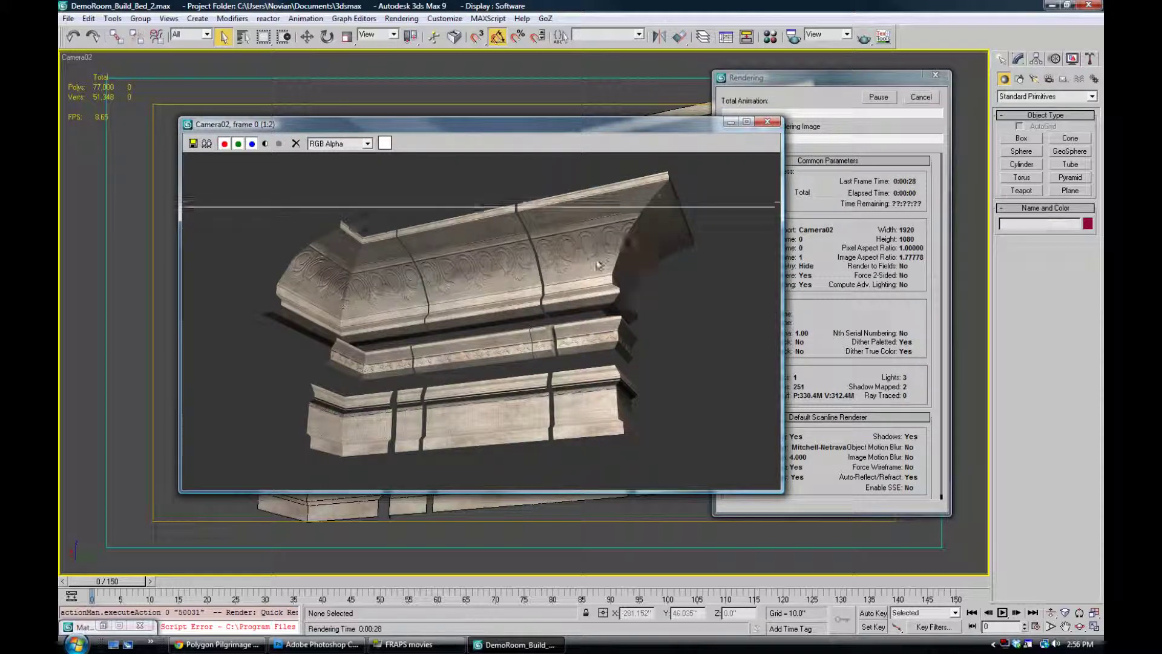
pyautogui.scroll(1, 577, 223)
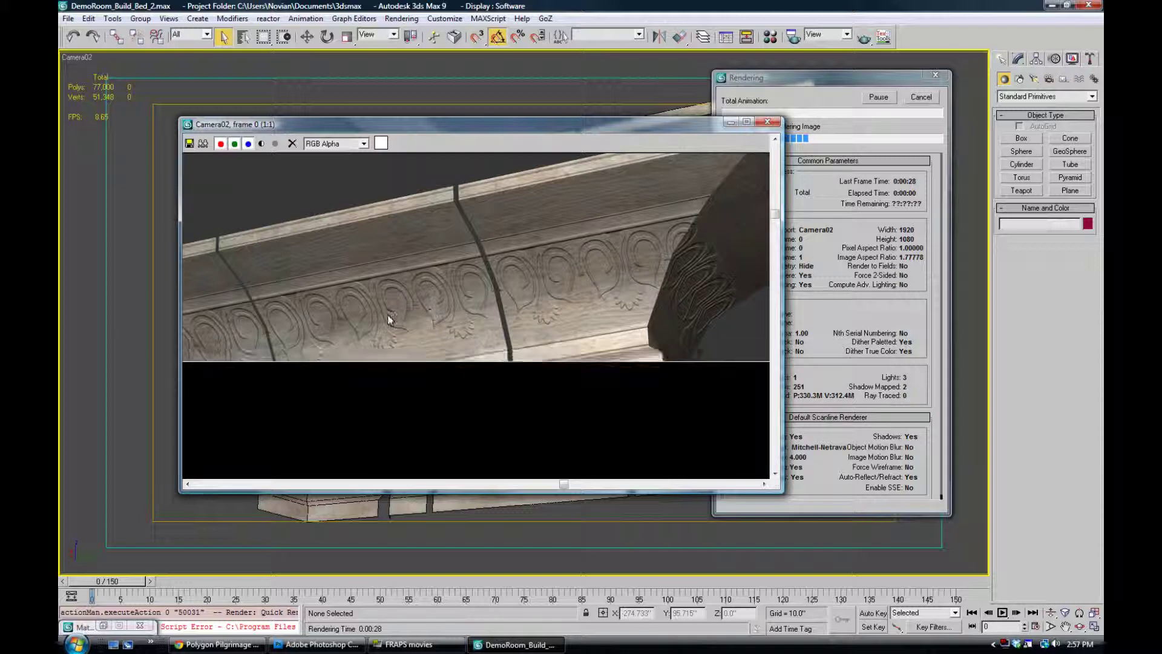
pyautogui.moveTo(389, 319); pyautogui.dragTo(285, 297)
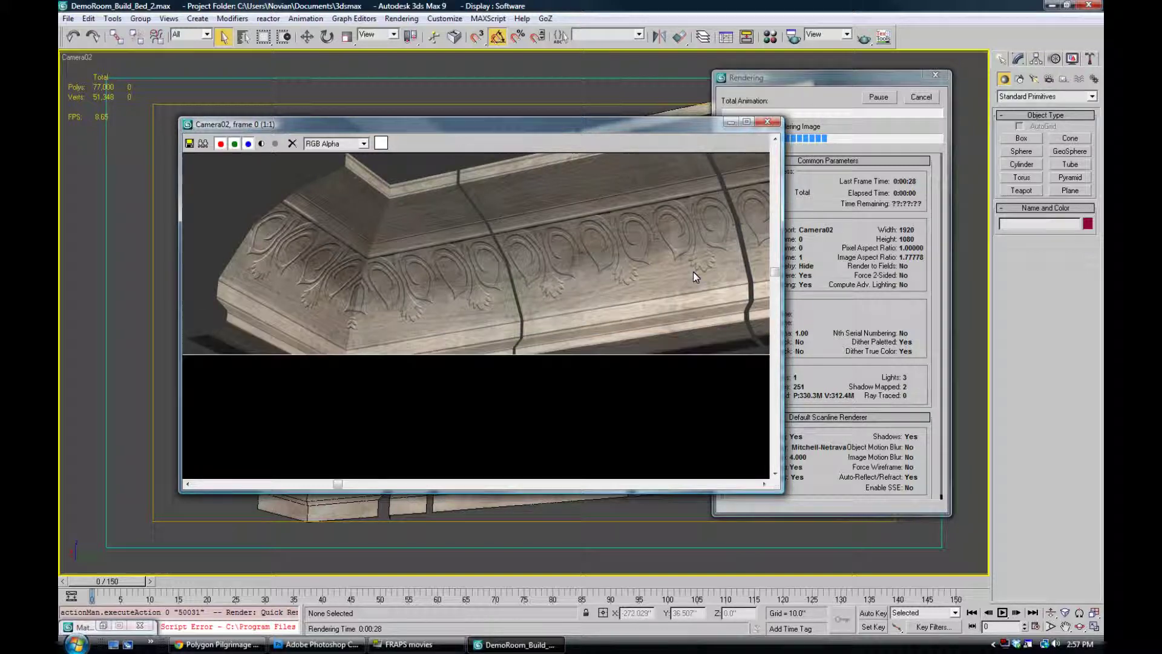
pyautogui.moveTo(694, 277); pyautogui.dragTo(569, 281)
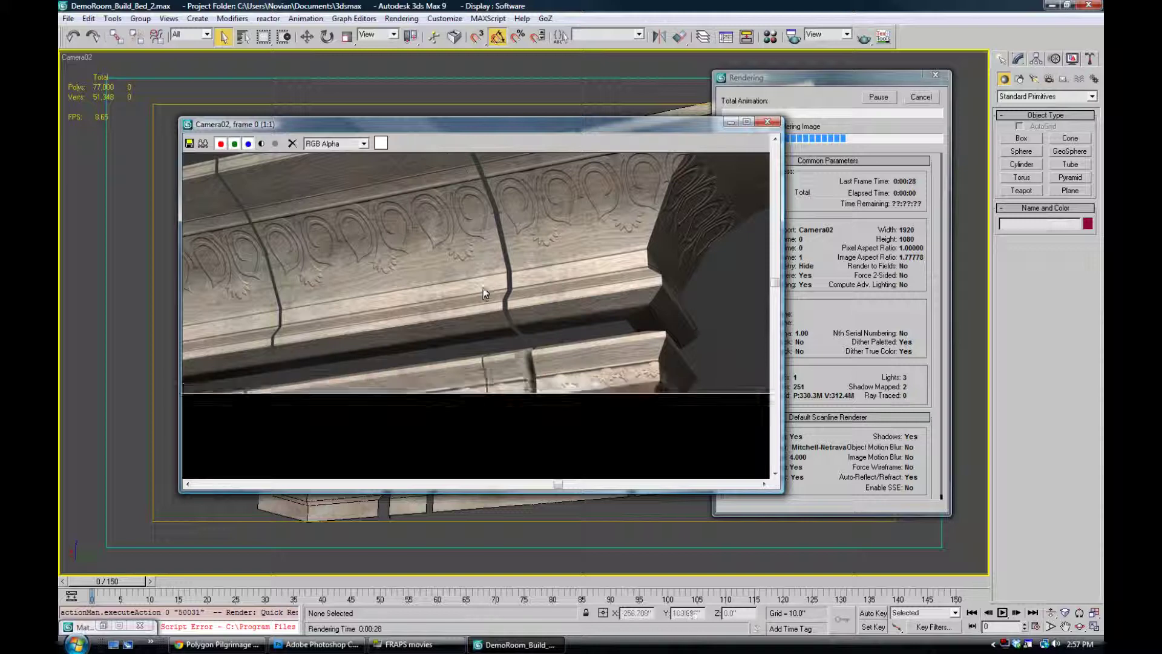
pyautogui.scroll(-1, 452, 290)
pyautogui.scroll(1, 484, 350)
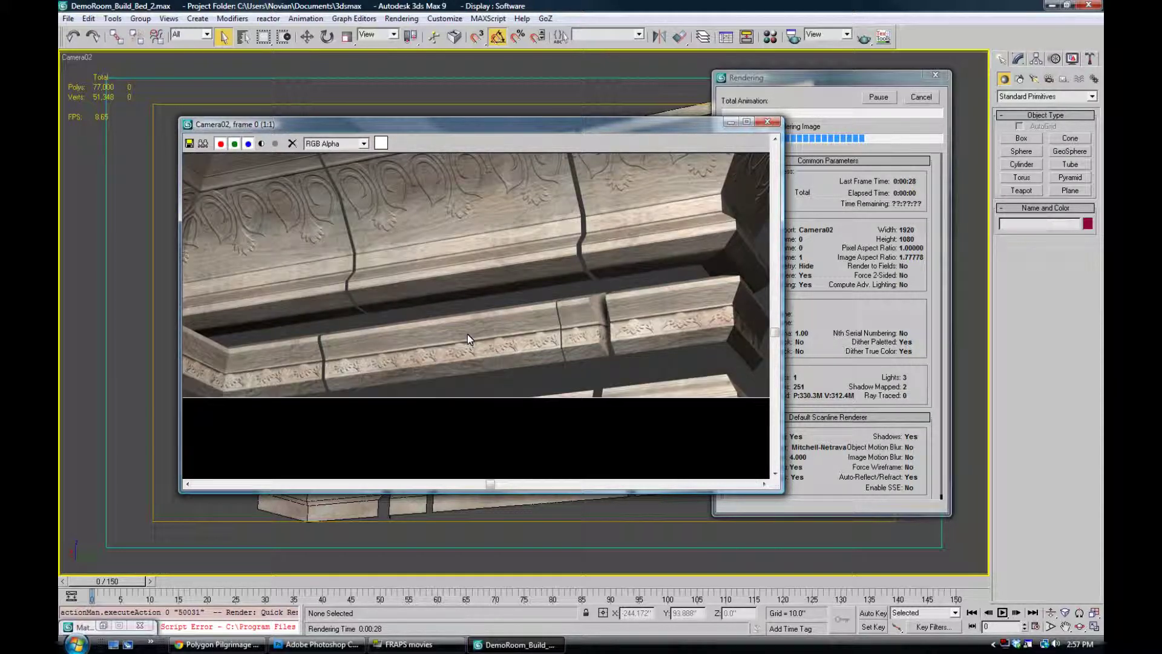
pyautogui.scroll(-1, 441, 290)
pyautogui.scroll(1, 441, 289)
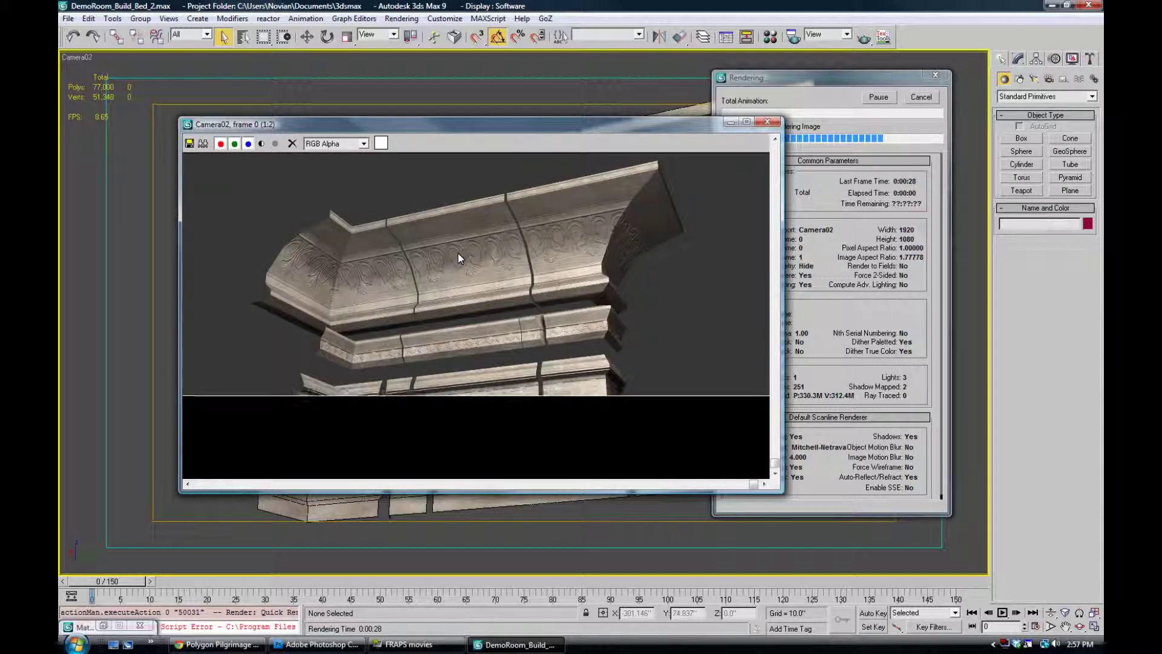
pyautogui.scroll(1, 459, 245)
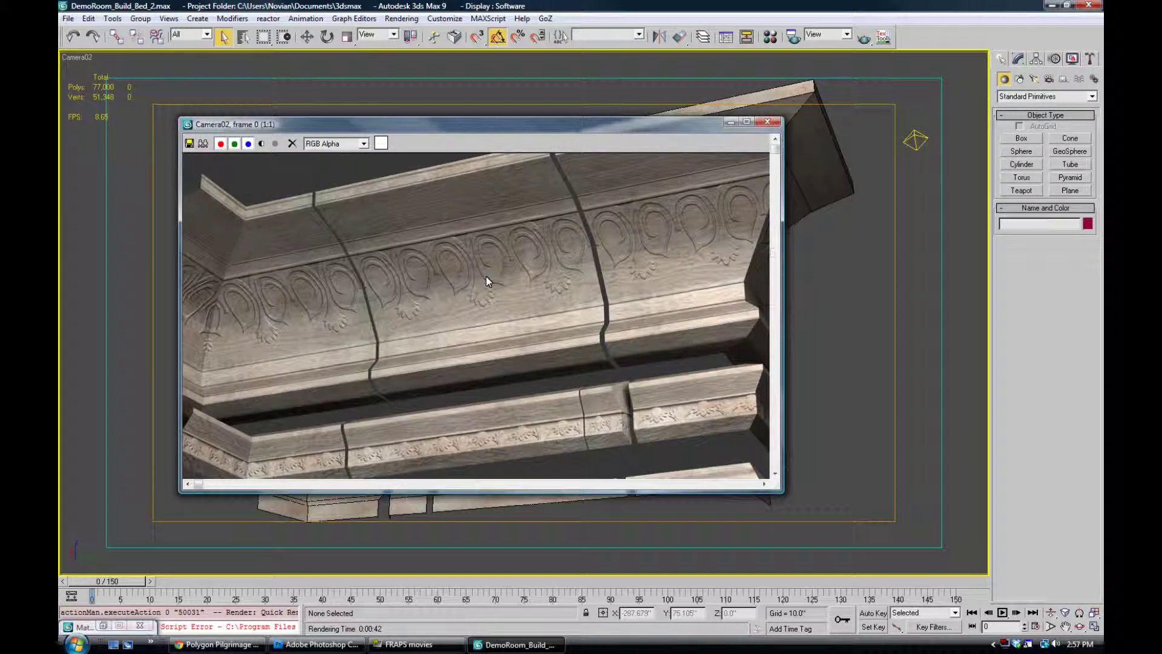
pyautogui.scroll(-1, 486, 276)
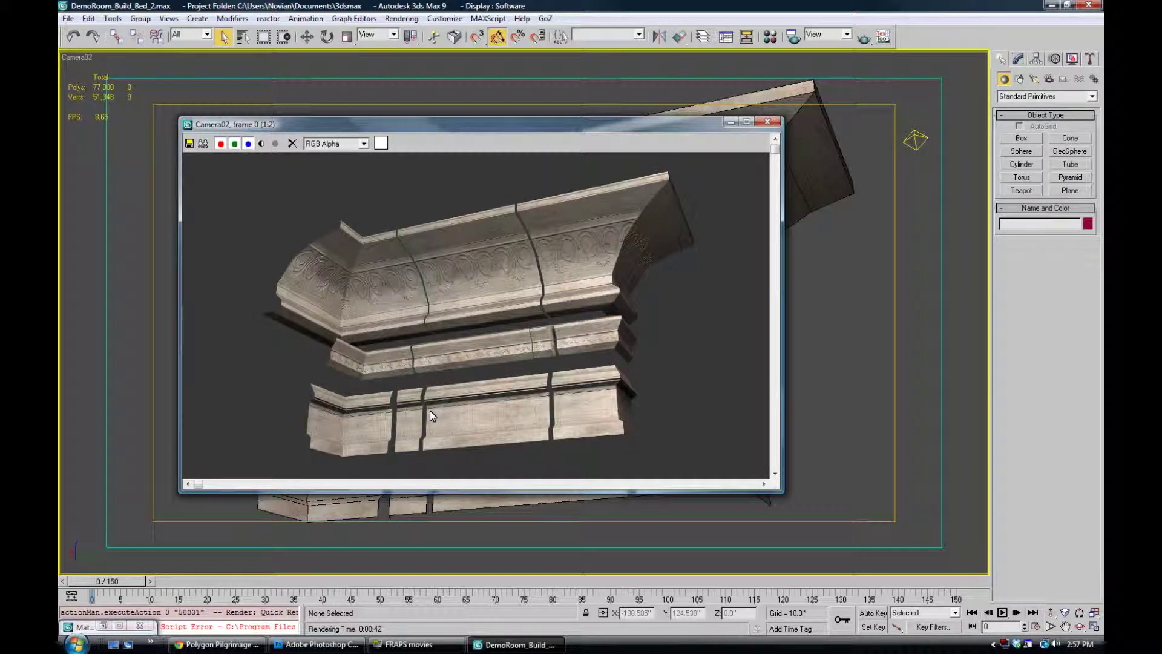
pyautogui.scroll(1, 436, 418)
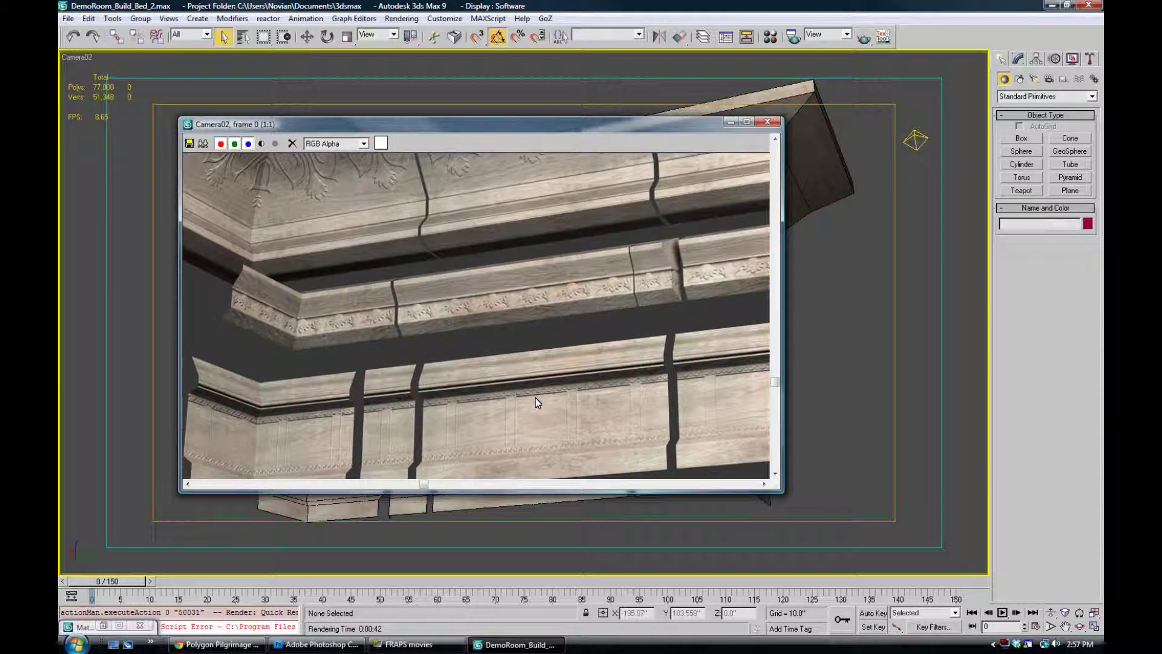
pyautogui.scroll(-1, 638, 380)
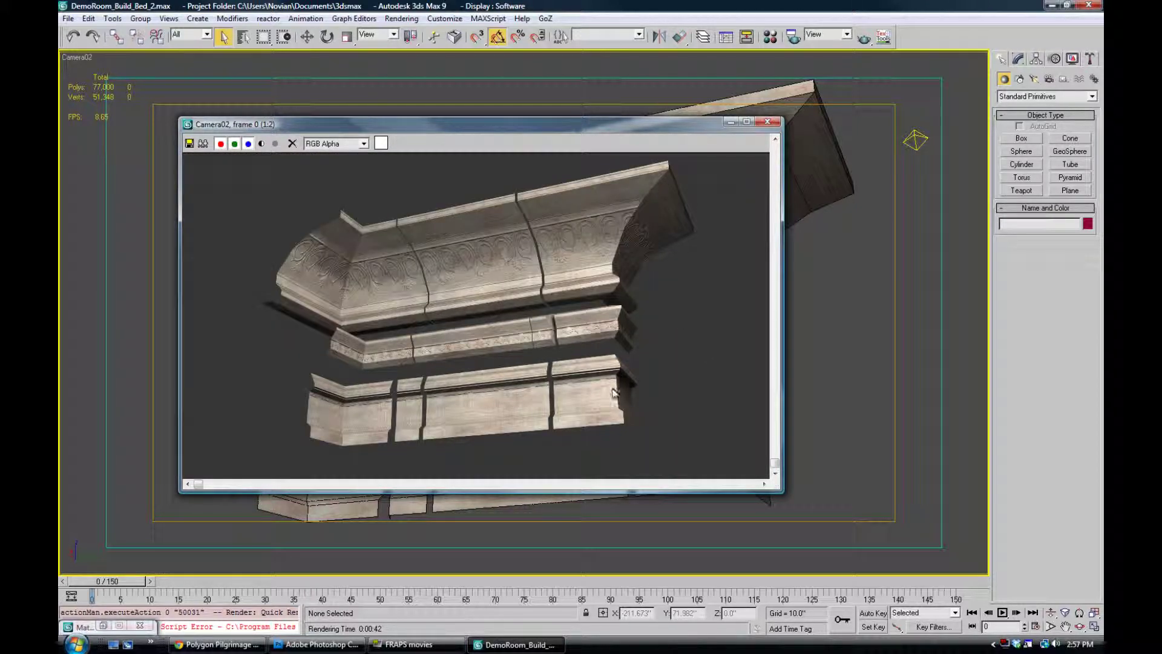
pyautogui.scroll(1, 616, 394)
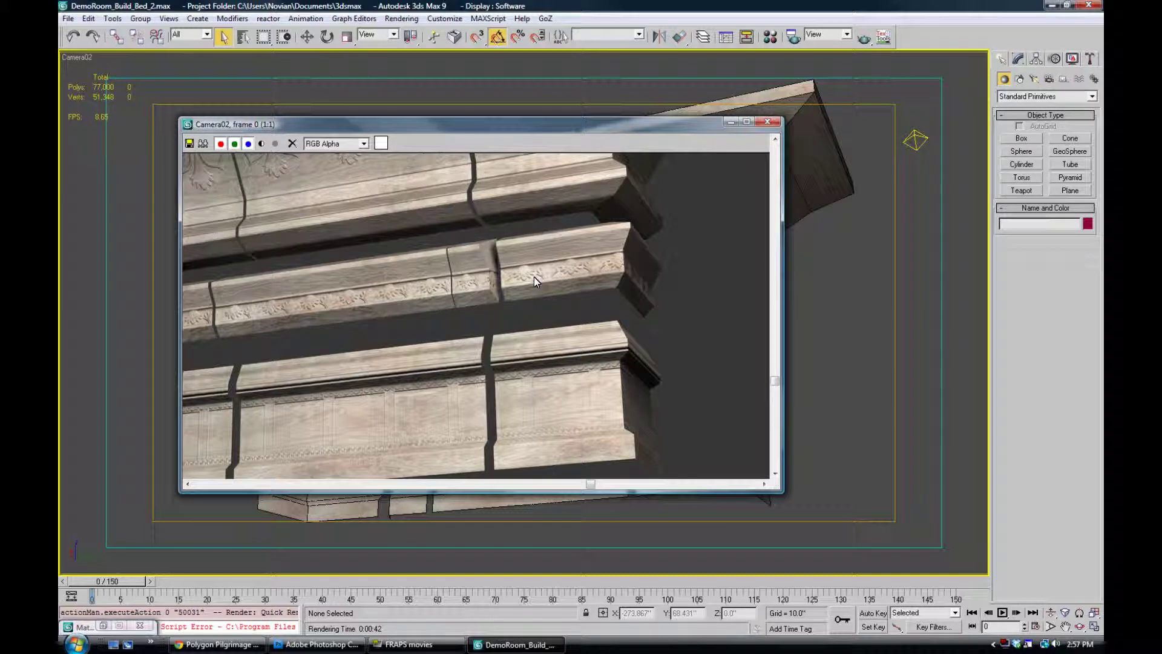
pyautogui.scroll(-1, 537, 282)
pyautogui.scroll(1, 445, 263)
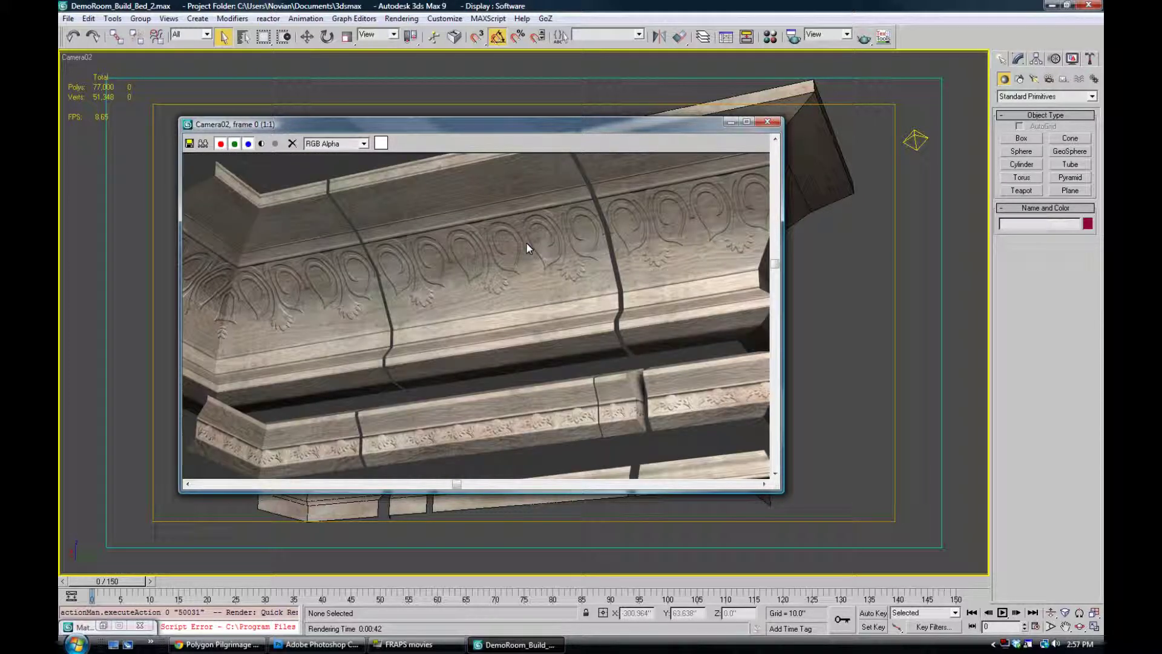
pyautogui.scroll(-1, 545, 241)
pyautogui.scroll(1, 569, 237)
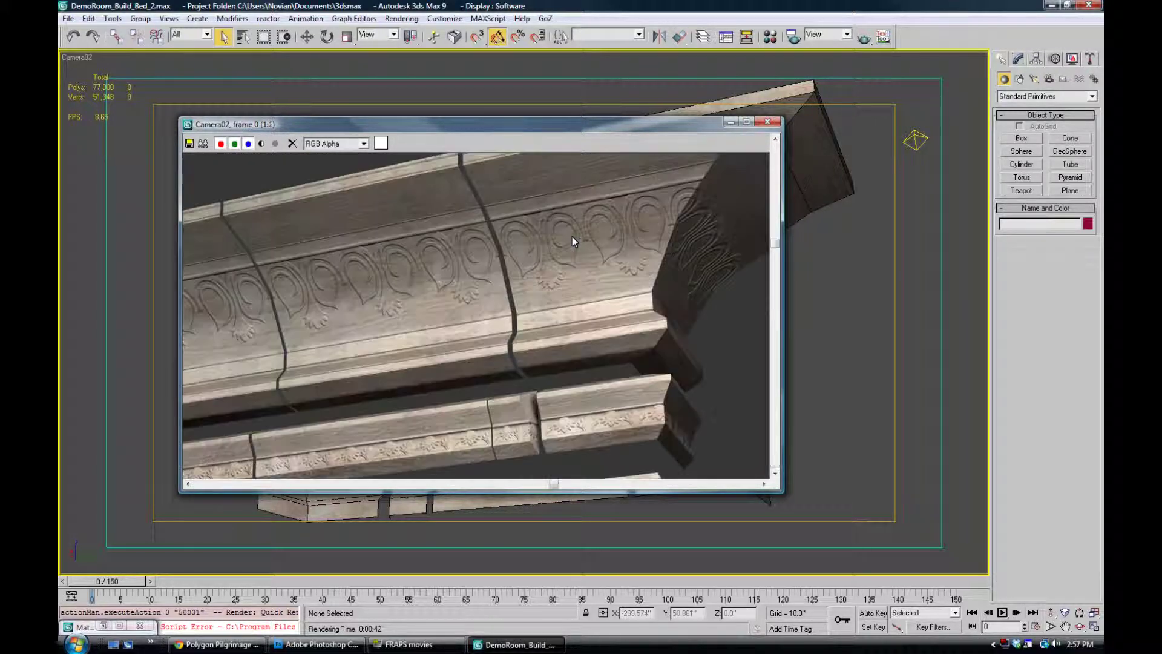